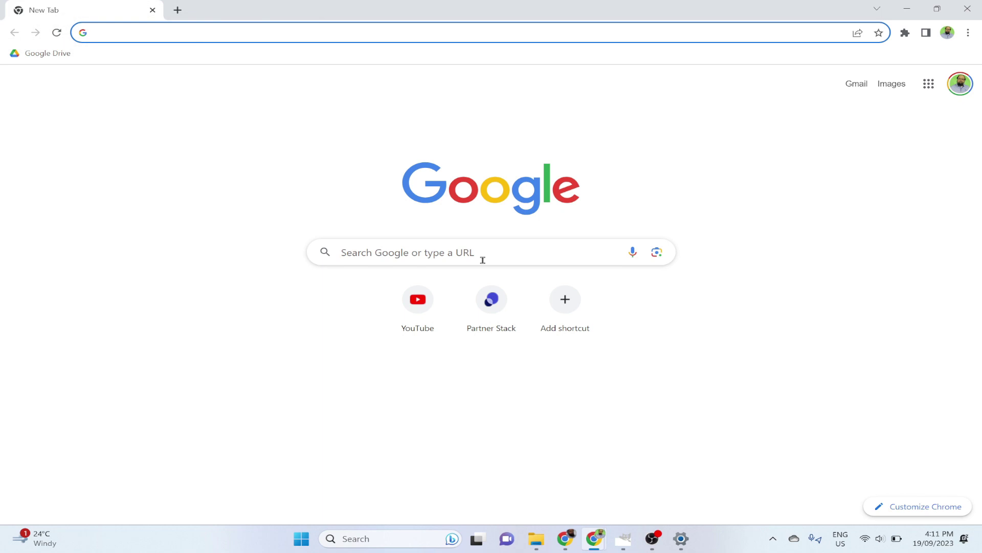
# Search Google for getpaint.net and follow its Download link for paint.net 5.0.9
pyautogui.click(482, 260)
pyautogui.write('getpa')
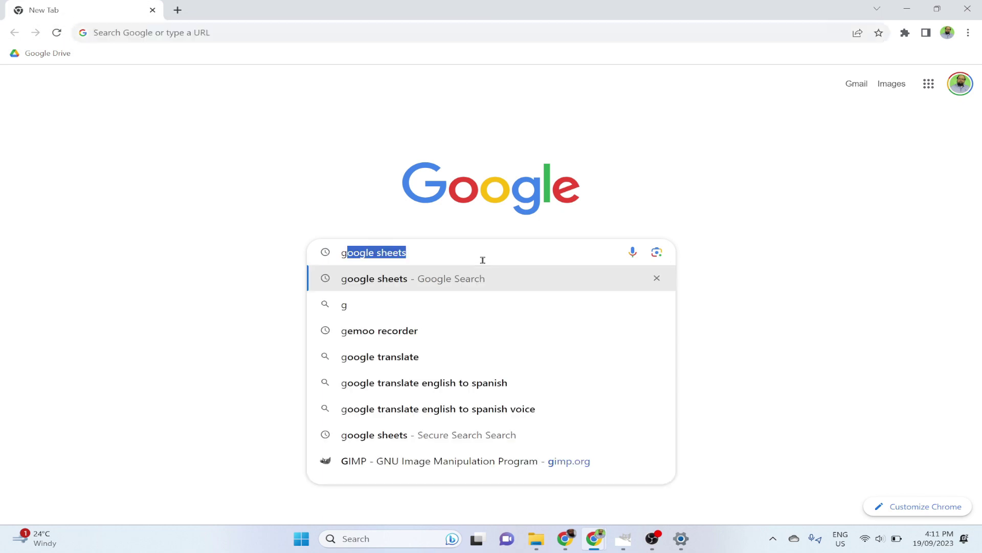
pyautogui.write('int.net')
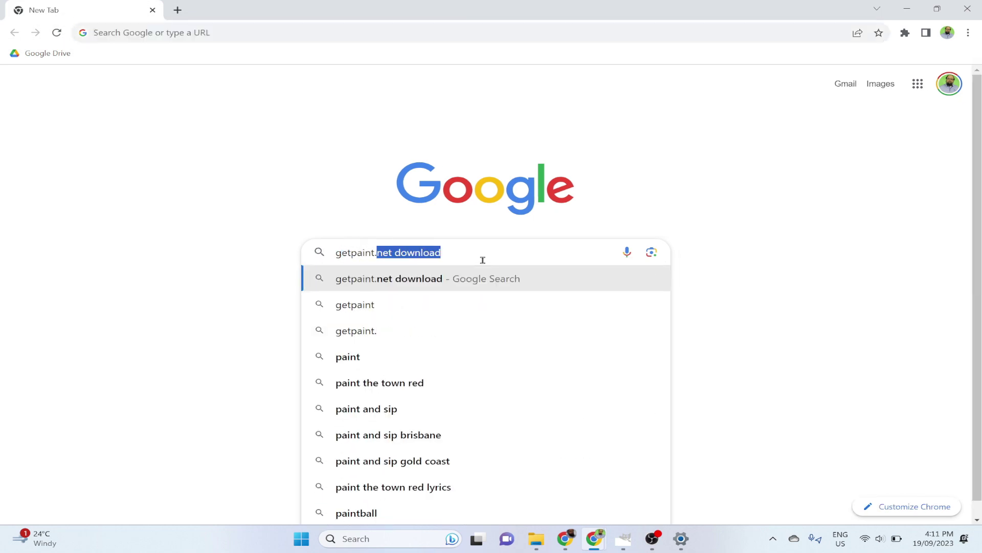
pyautogui.press('Return')
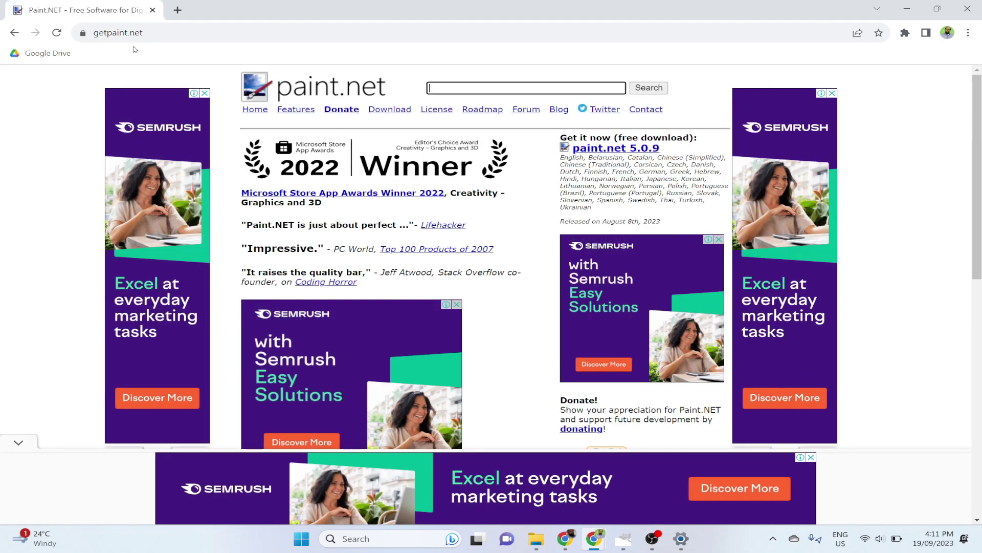
pyautogui.click(395, 112)
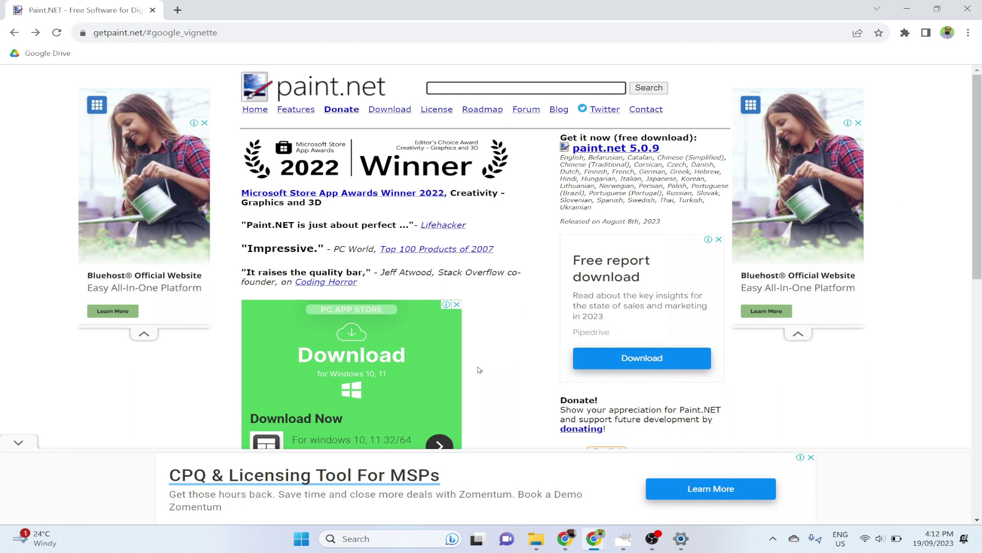
pyautogui.click(605, 151)
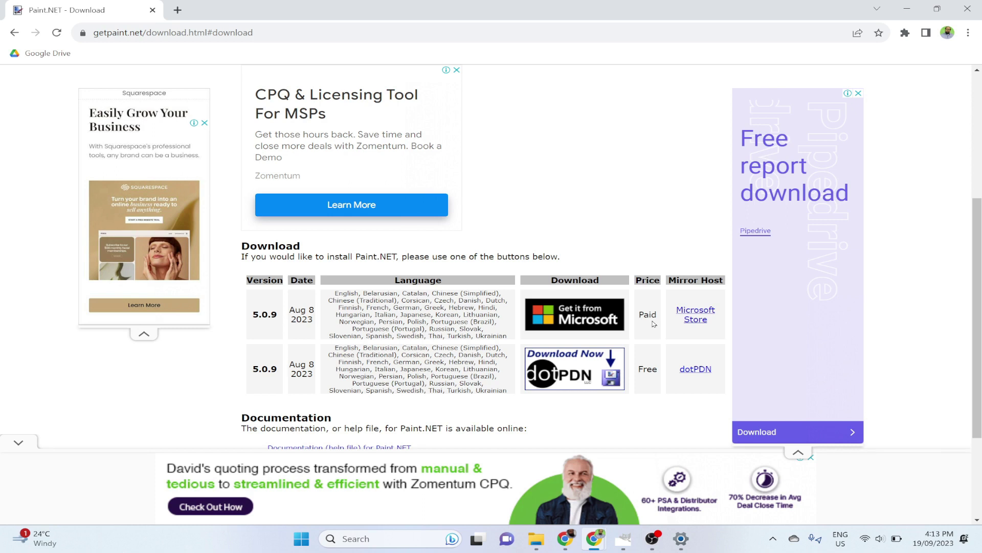
# Download the paint.net 5.0.9 installer zip from the free dotPDN mirror to the Desktop
pyautogui.click(577, 368)
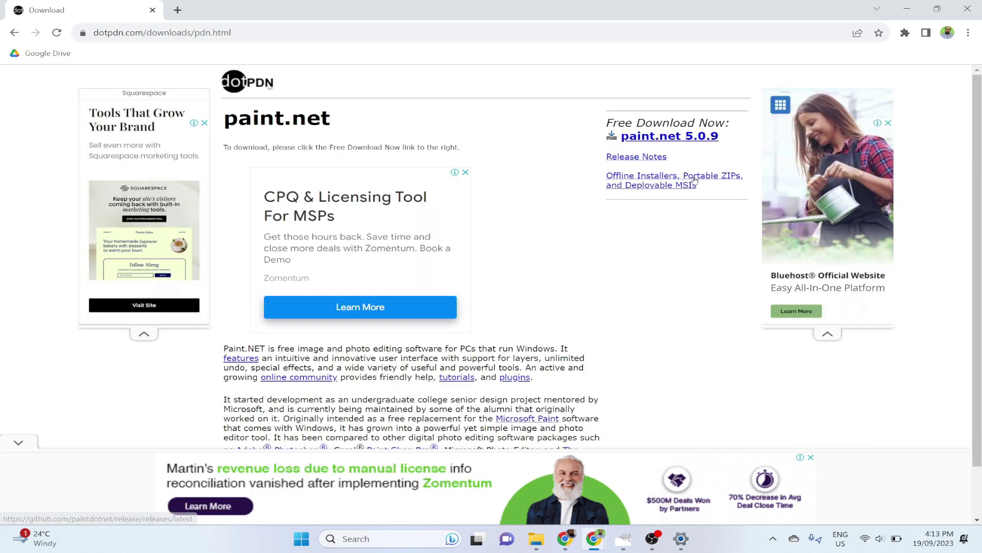
pyautogui.click(659, 137)
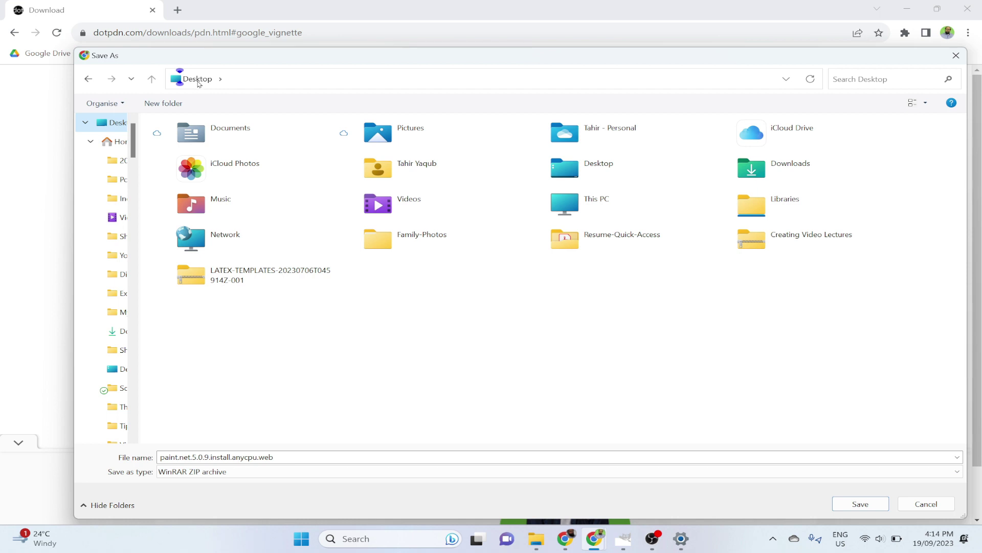
pyautogui.click(860, 504)
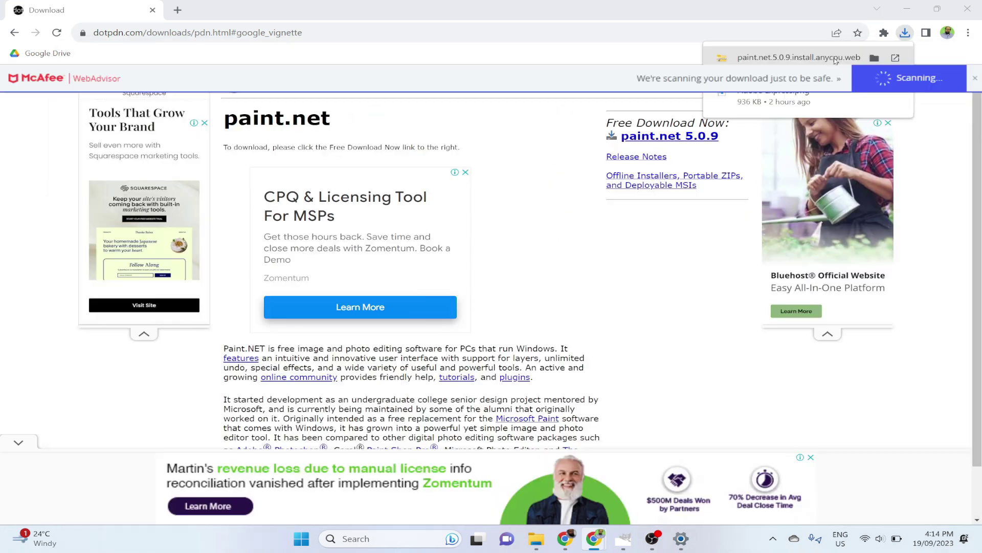
# Extract paint.net.5.0.9.install.anycpu.web.zip into its own folder from the download location
pyautogui.click(875, 58)
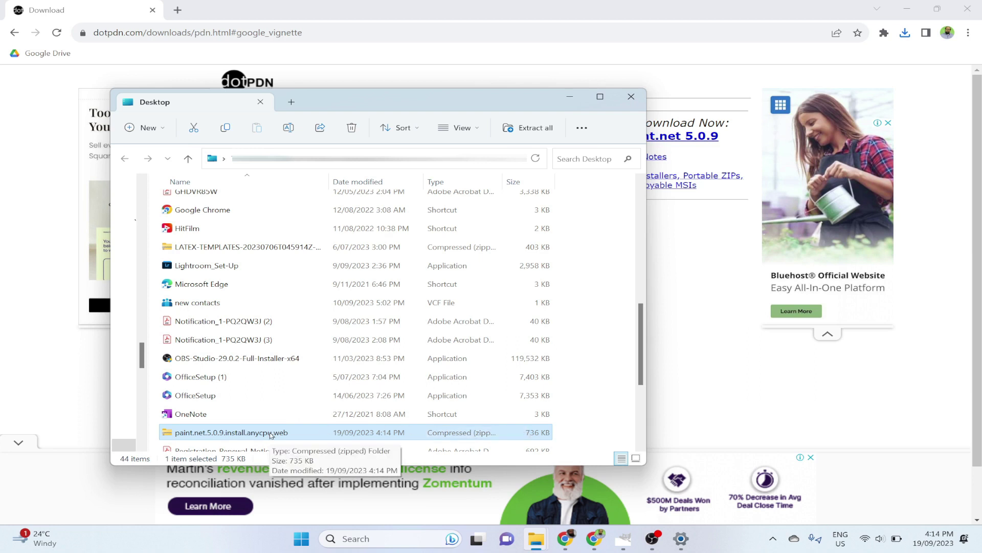
pyautogui.click(536, 128)
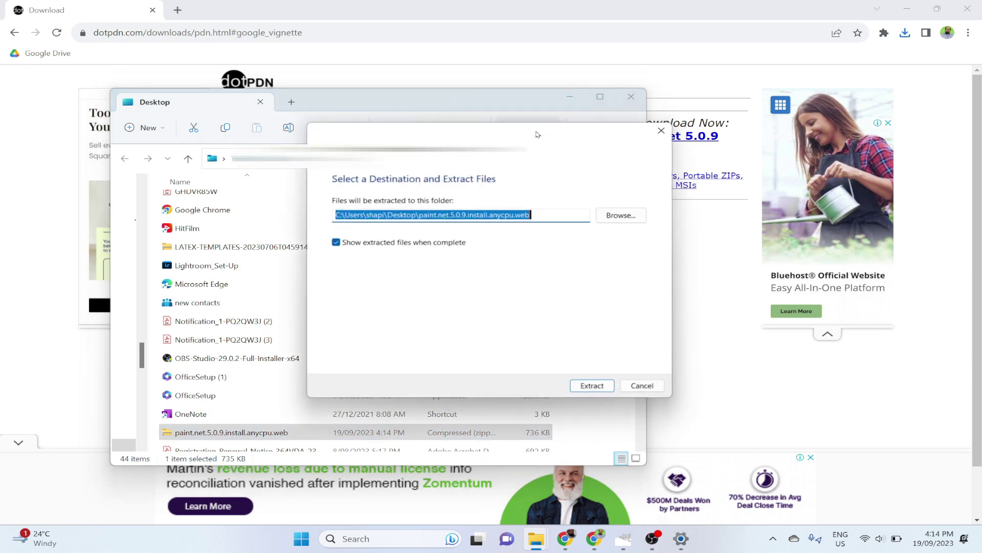
pyautogui.click(595, 388)
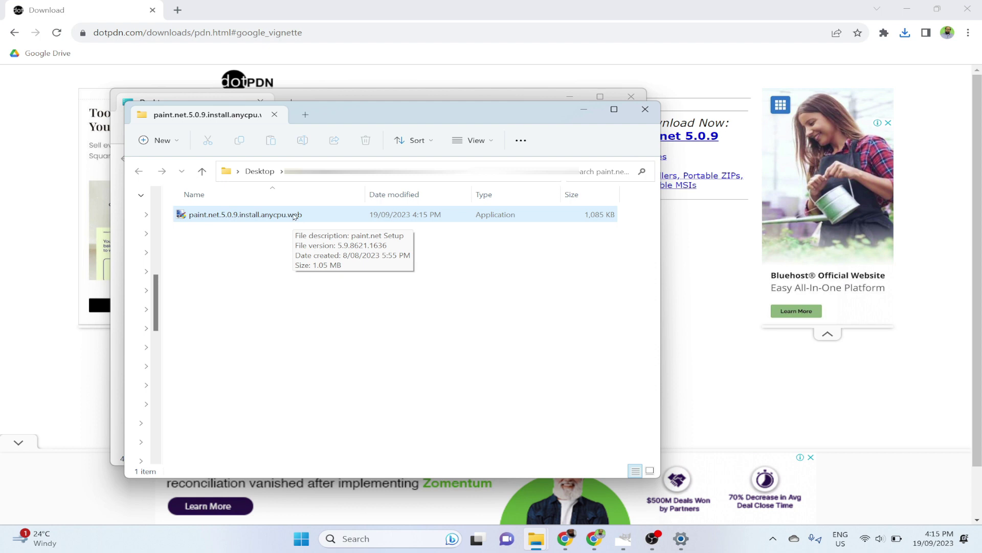
# Run the paint.net 5.0.9 installer with Express setup, accept the license, and launch paint.net
pyautogui.doubleClick(296, 216)
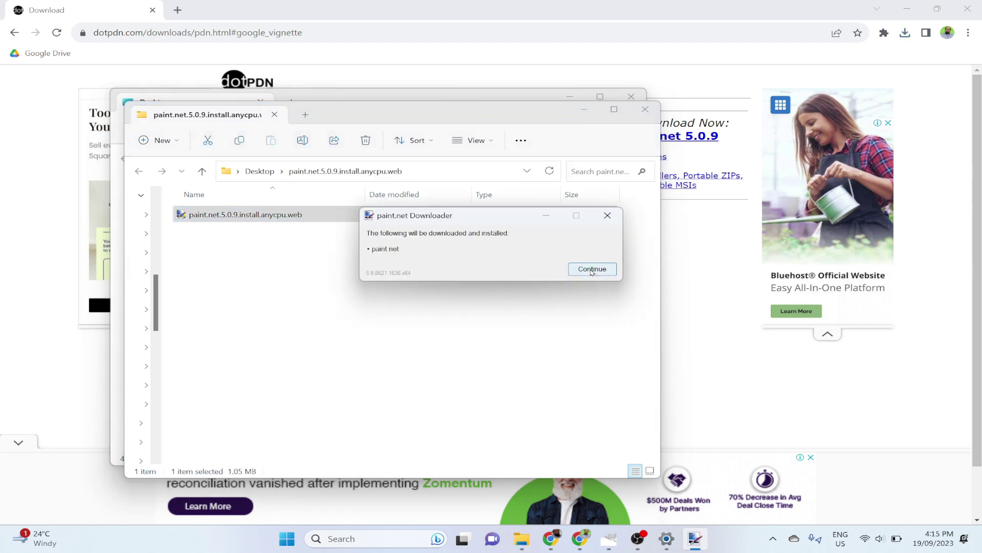
pyautogui.click(591, 271)
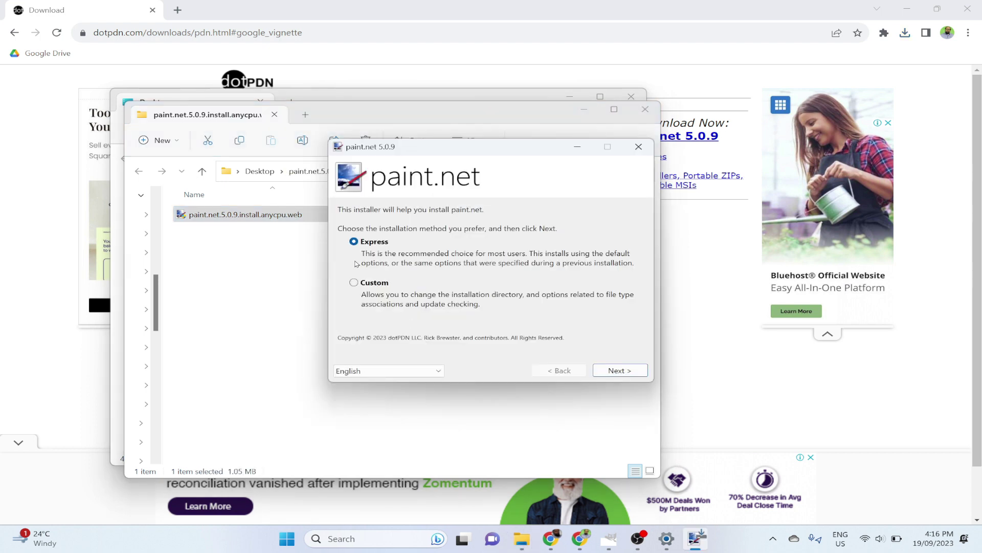
pyautogui.click(620, 370)
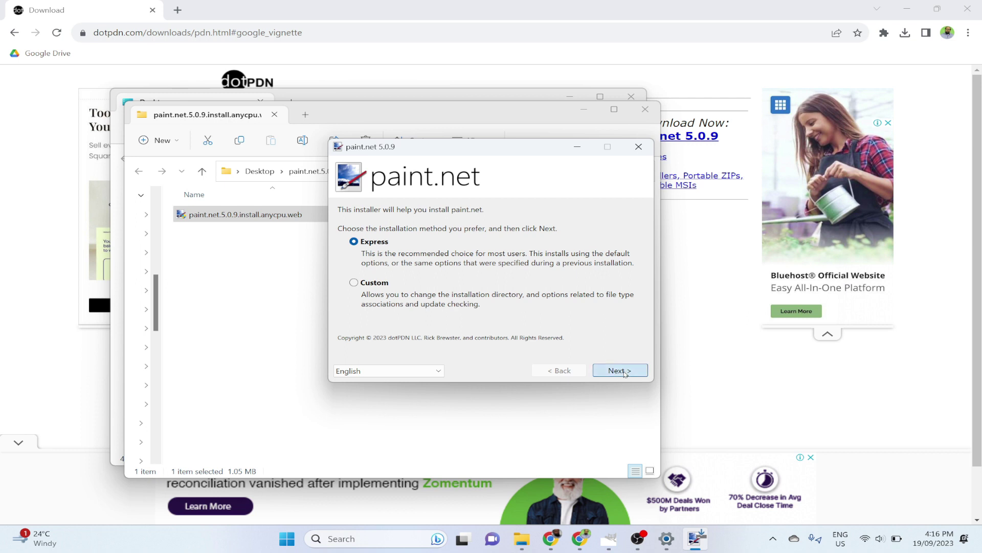
pyautogui.click(448, 347)
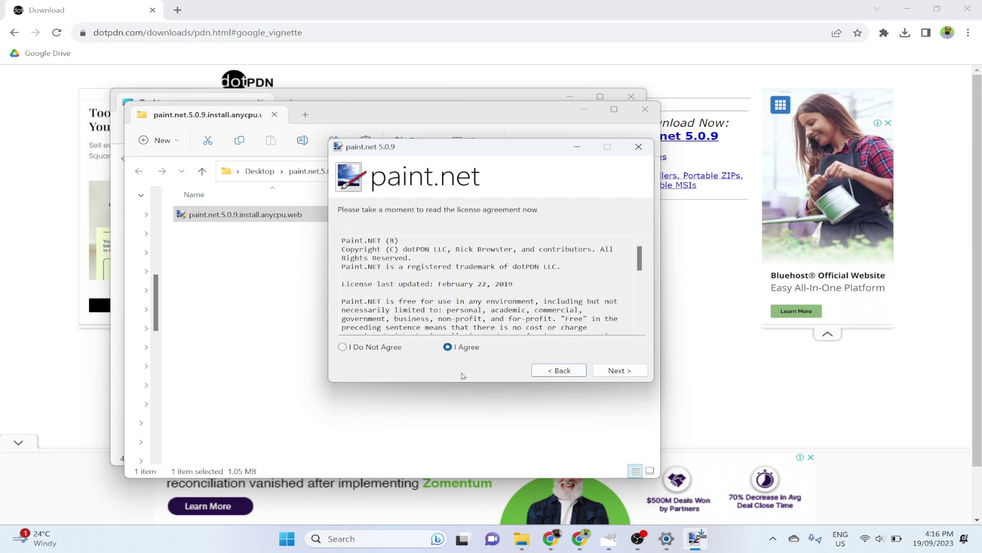
pyautogui.click(633, 375)
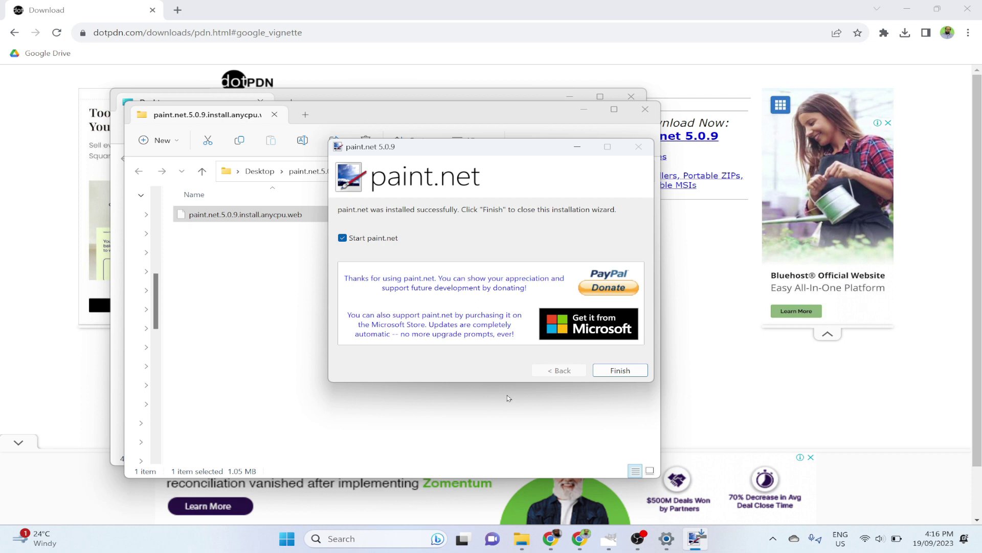
pyautogui.click(621, 372)
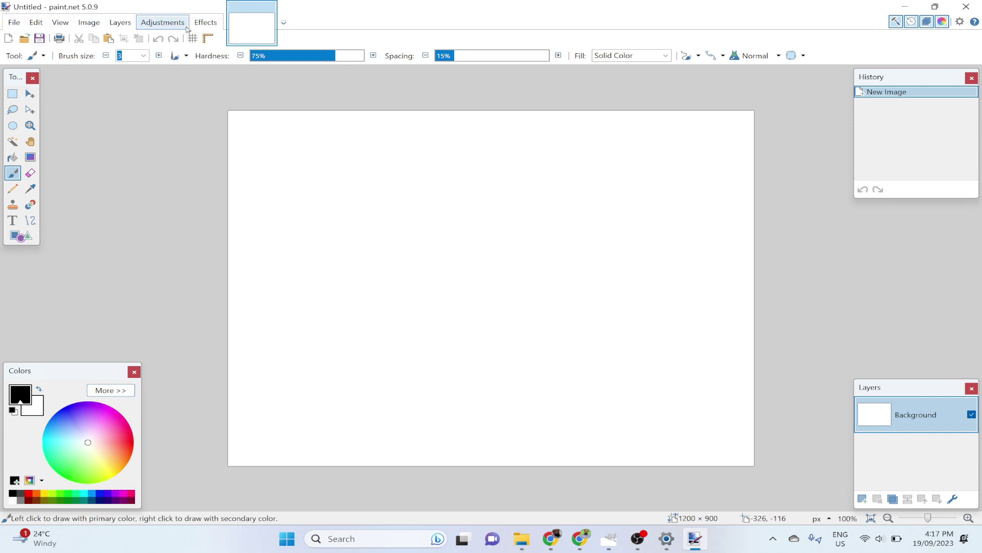
pyautogui.click(12, 26)
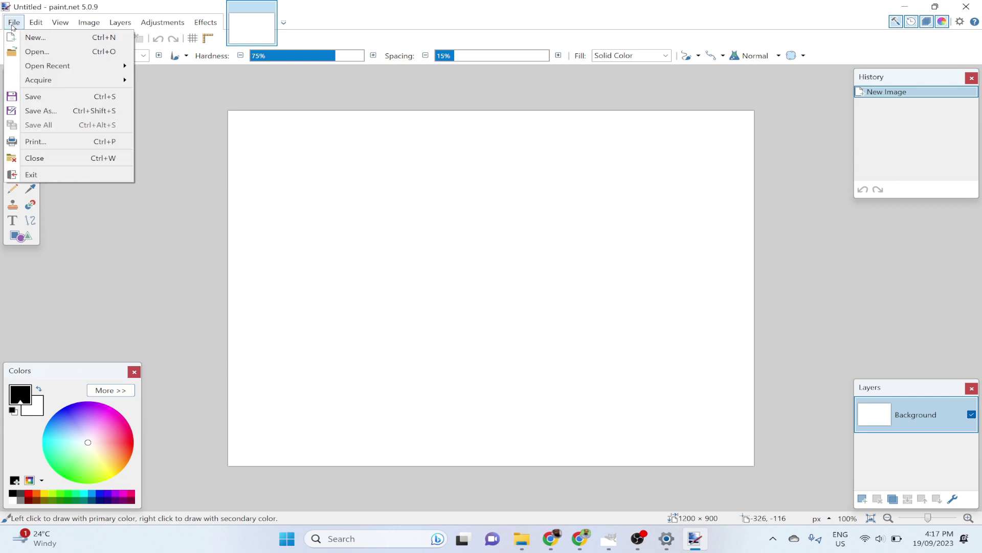
pyautogui.moveTo(39, 26)
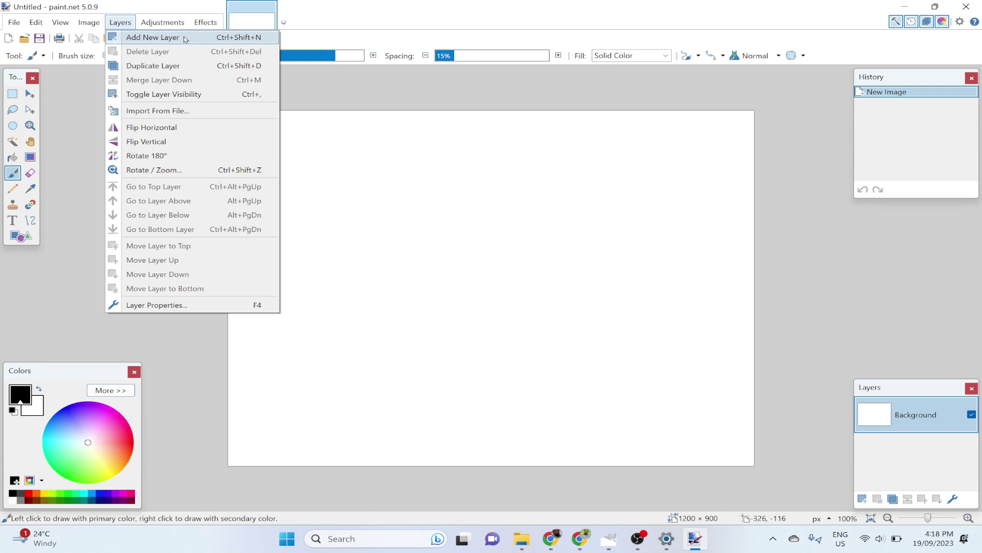
pyautogui.moveTo(175, 26)
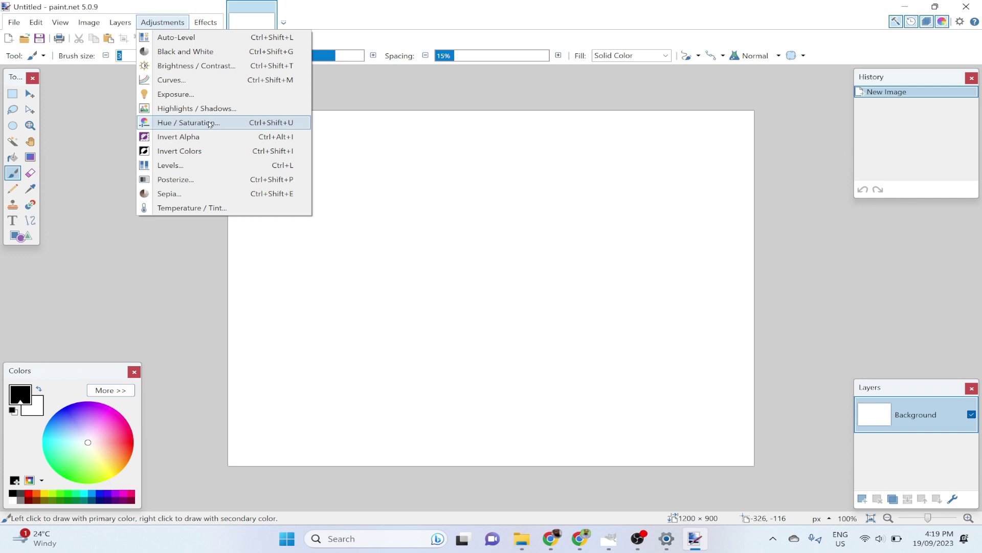
pyautogui.moveTo(206, 23)
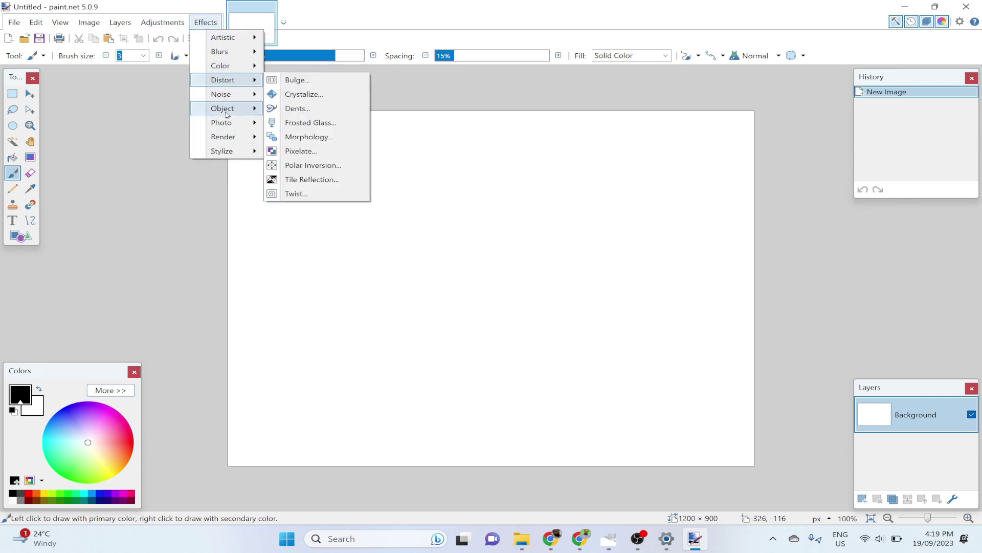
pyautogui.moveTo(230, 109)
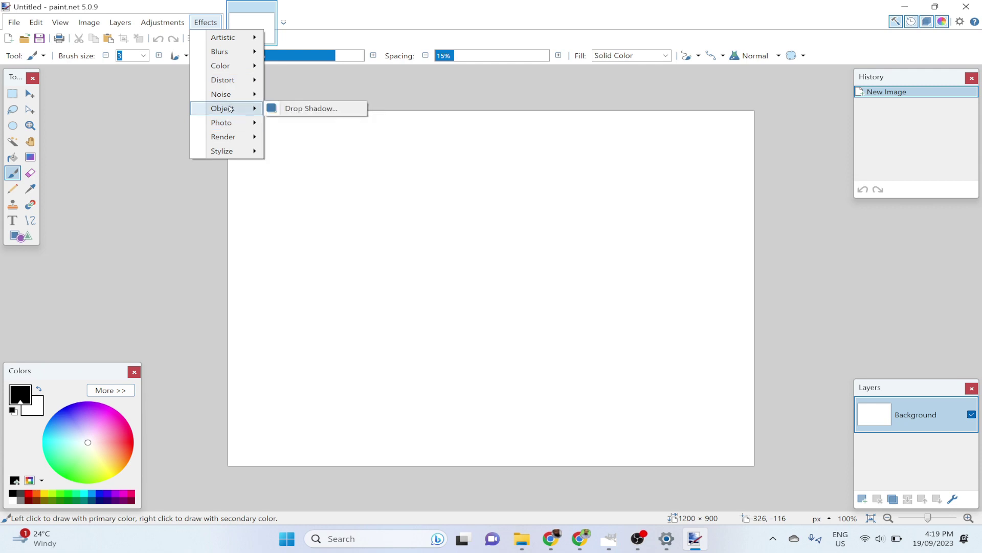
pyautogui.moveTo(244, 55)
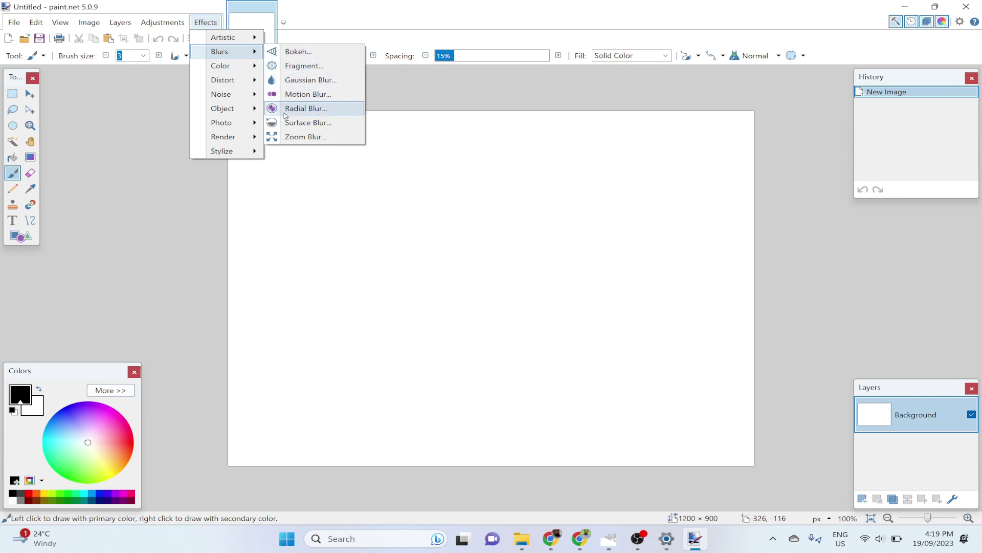
pyautogui.moveTo(254, 37)
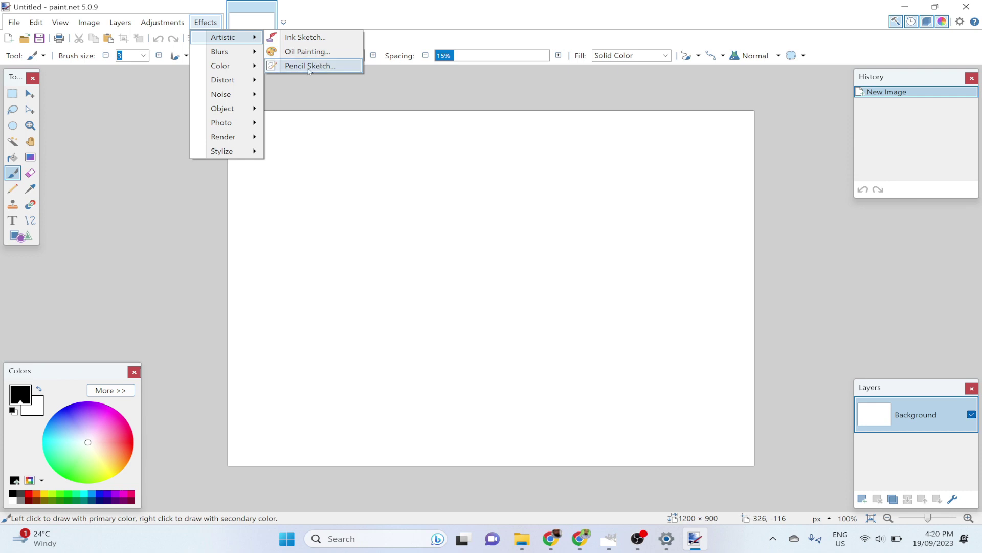
pyautogui.click(26, 92)
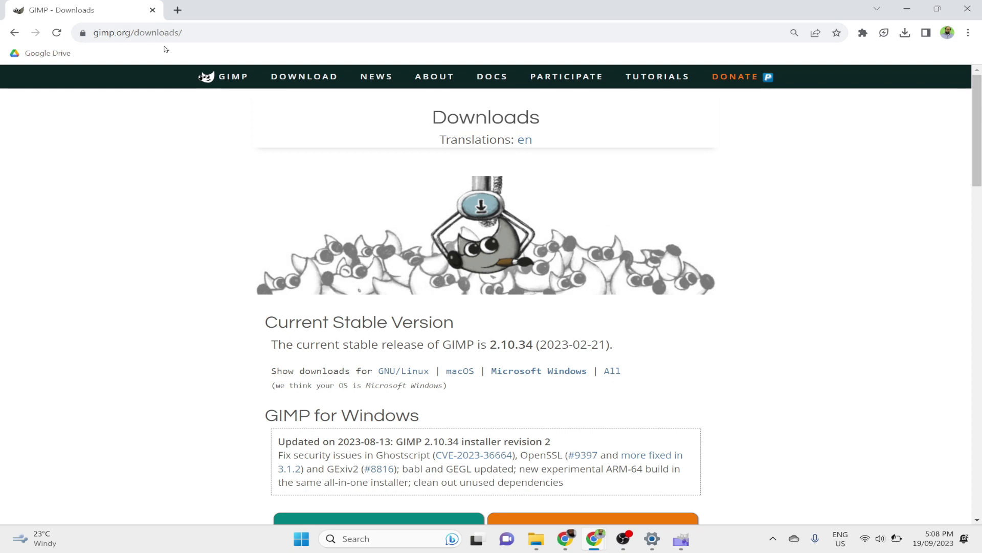
# Scroll the gimp.org downloads page down to the Windows installer
pyautogui.scroll(-3, 567, 358)
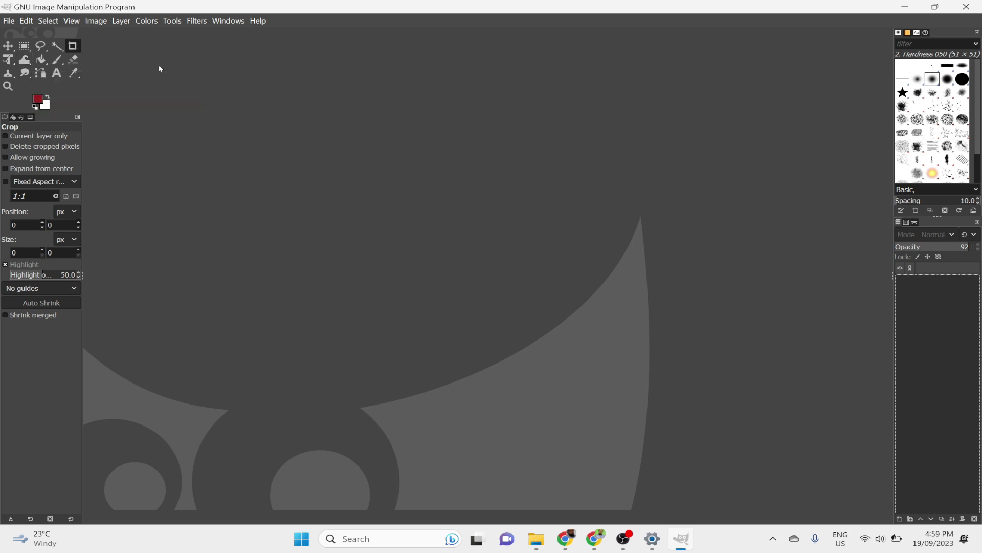
# Look through GIMP's menus, showing the Selection Editor and switching to Select by Color
pyautogui.click(9, 21)
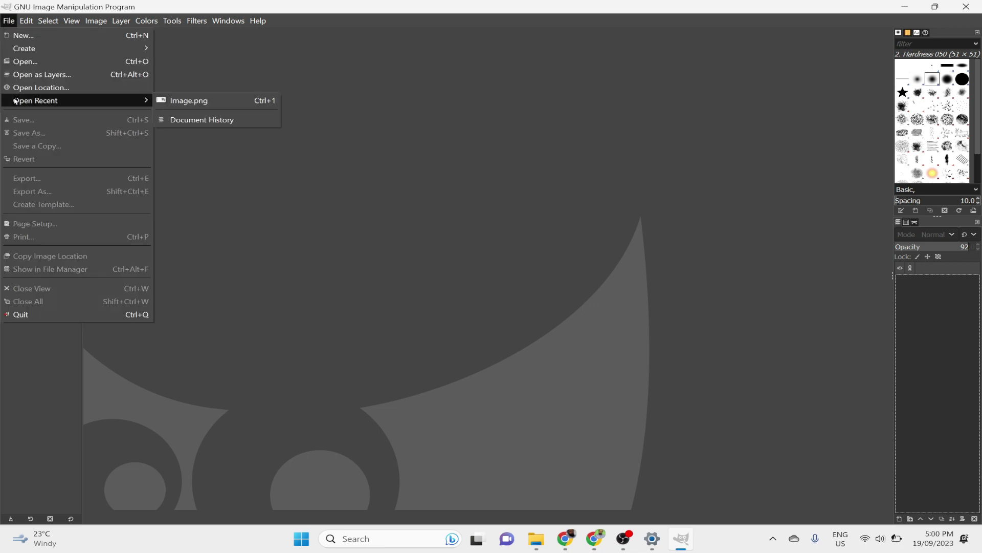
pyautogui.moveTo(25, 23)
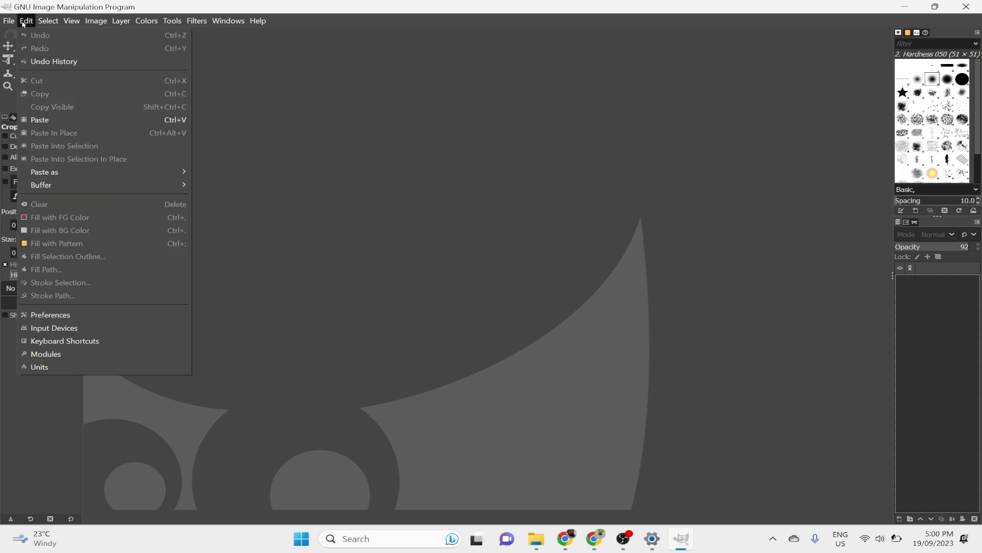
pyautogui.moveTo(60, 25)
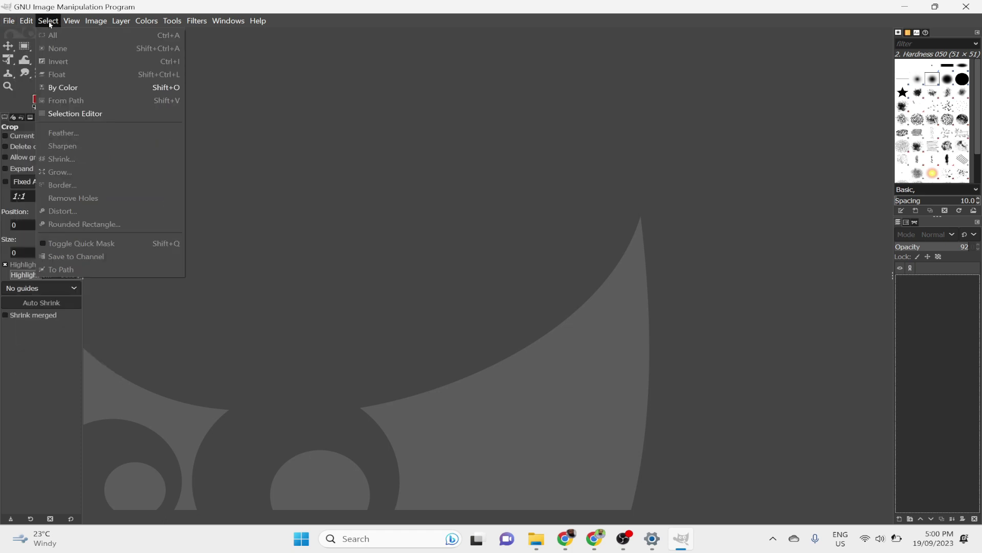
pyautogui.click(97, 114)
pyautogui.hotkey('shift', 'o')
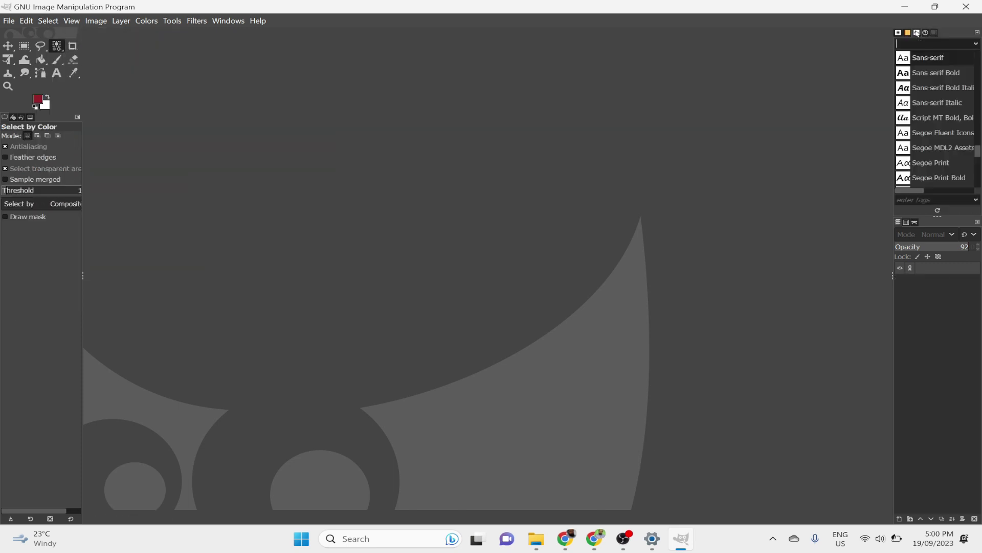
# Browse the View, Image and Layer menus without choosing any command
pyautogui.click(71, 20)
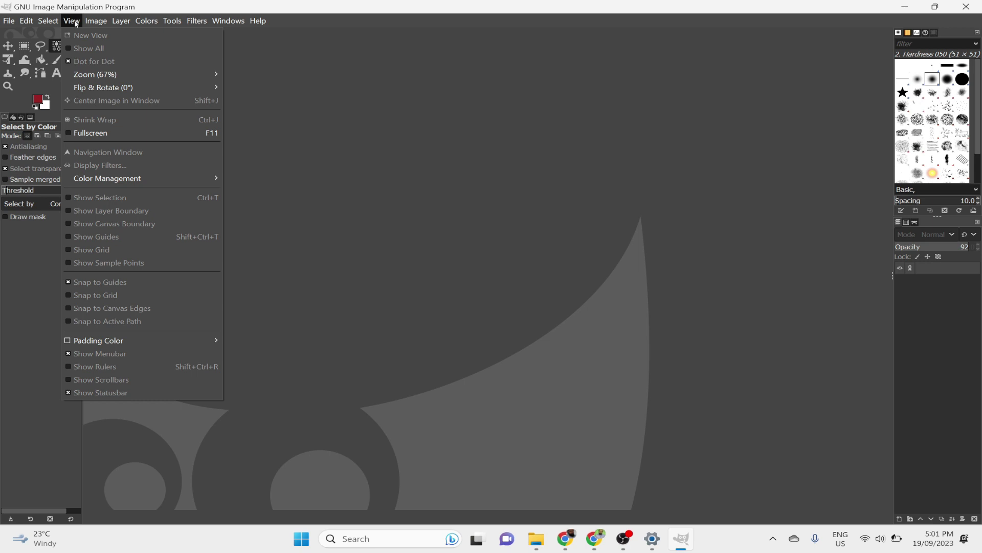
pyautogui.moveTo(96, 20)
pyautogui.moveTo(179, 55)
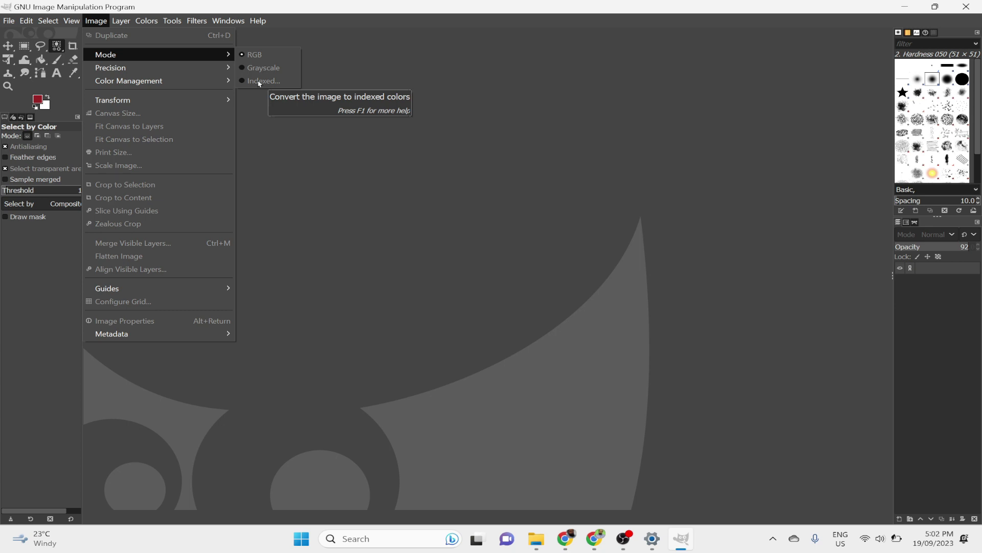
pyautogui.moveTo(192, 86)
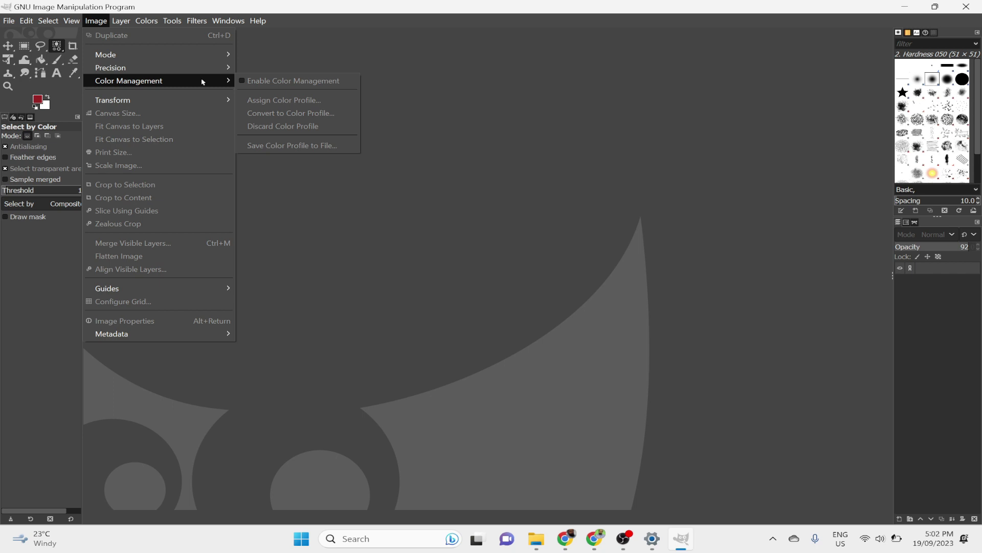
pyautogui.click(316, 70)
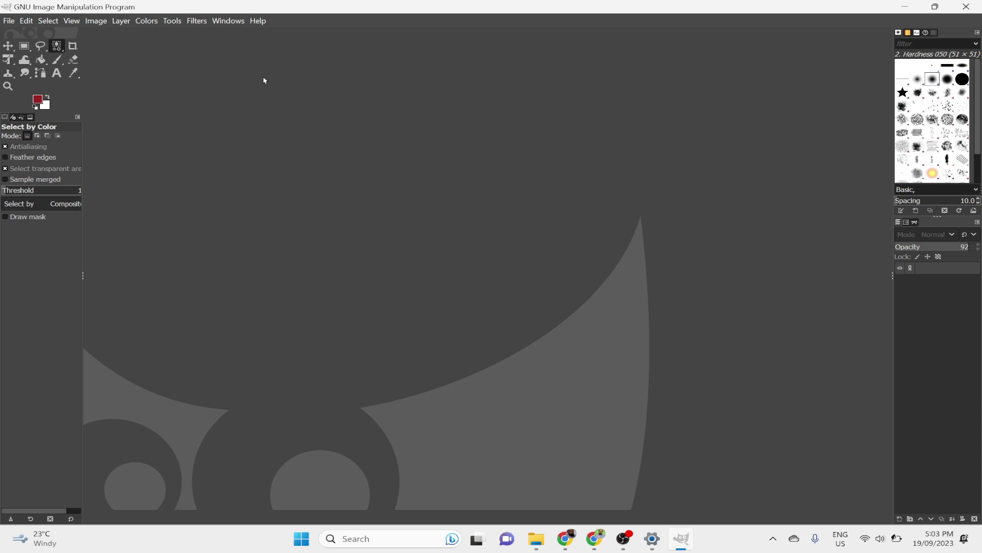
pyautogui.click(122, 21)
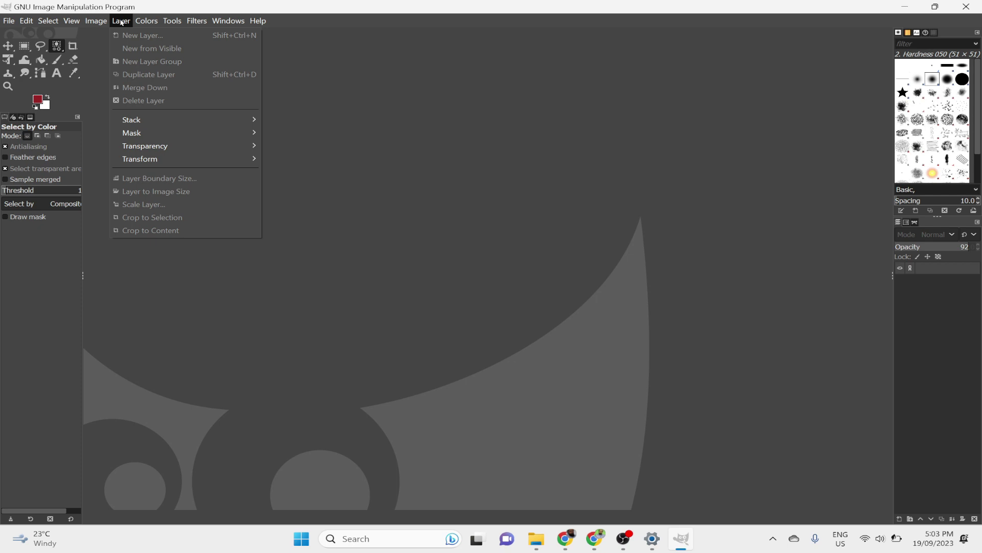
pyautogui.click(9, 20)
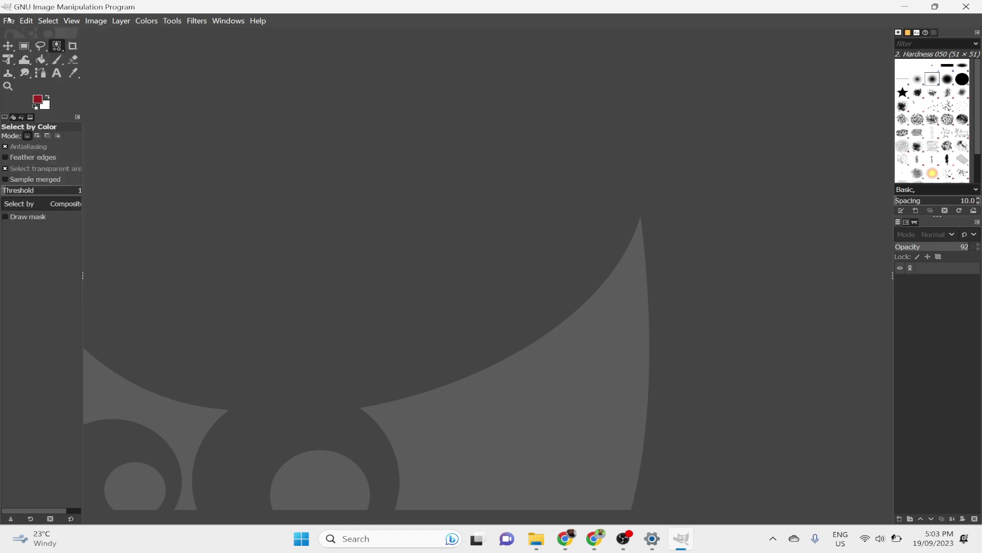
# Open Image.png through the Ctrl+O open dialog
pyautogui.hotkey('ctrl', 'o')
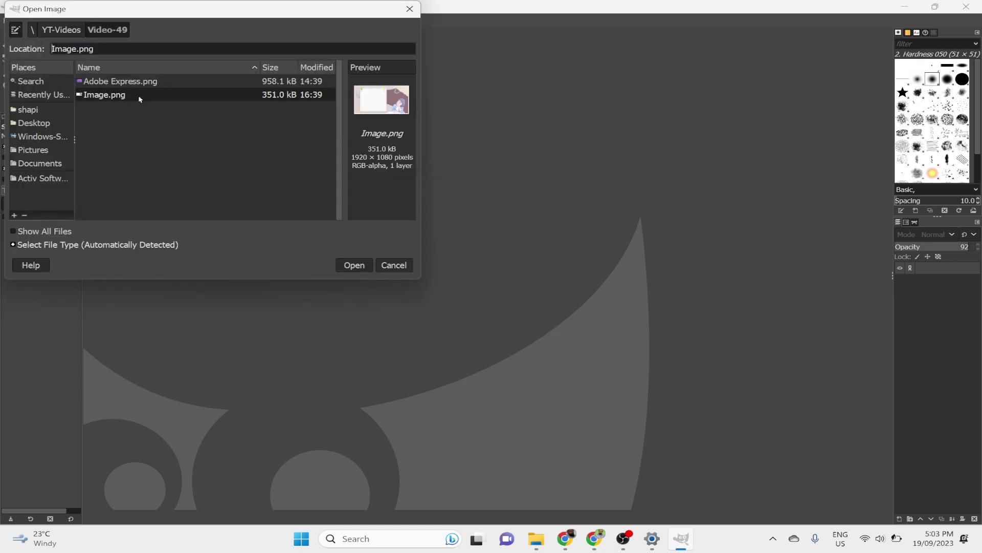
pyautogui.click(354, 265)
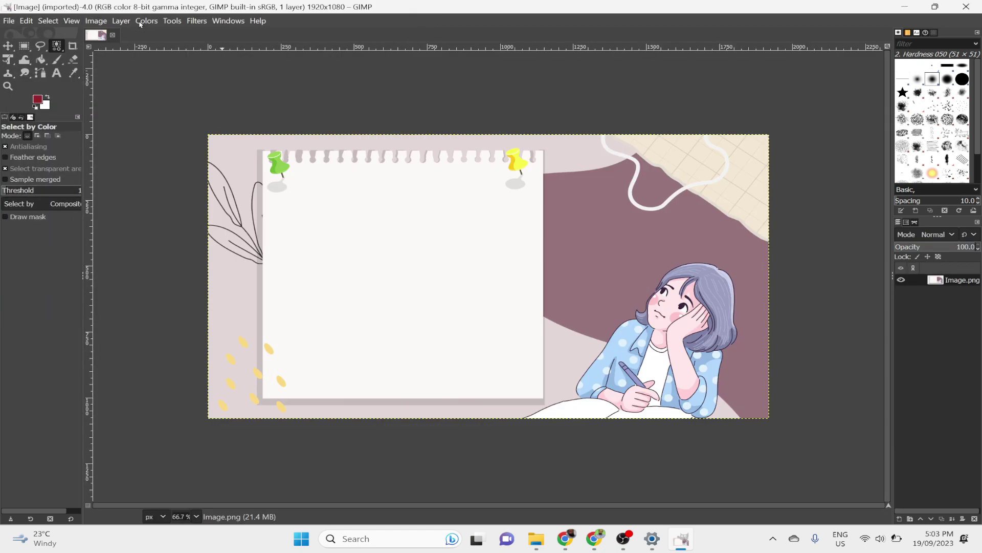
pyautogui.click(121, 21)
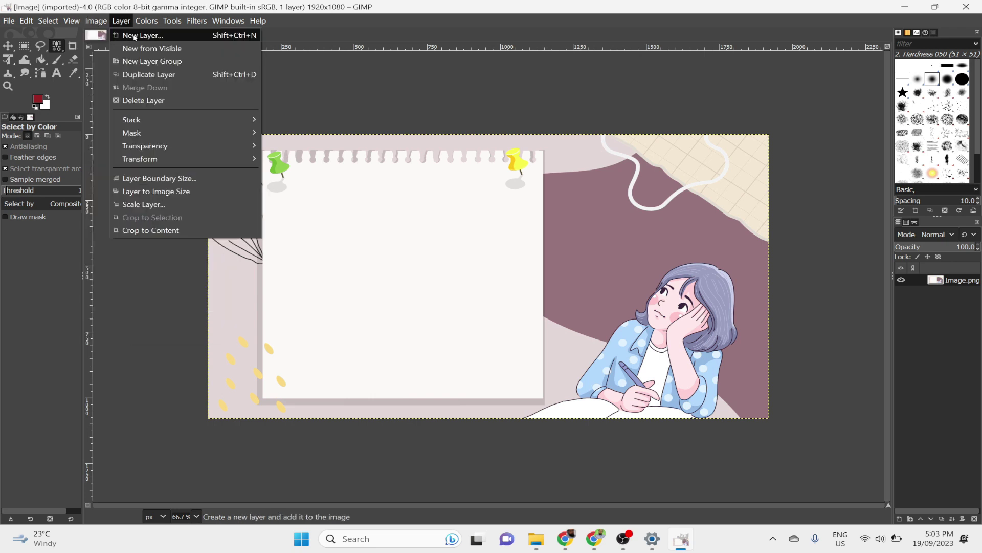
# Fill a new blank layer with blue and lower its opacity to about 62
pyautogui.click(138, 34)
pyautogui.click(589, 398)
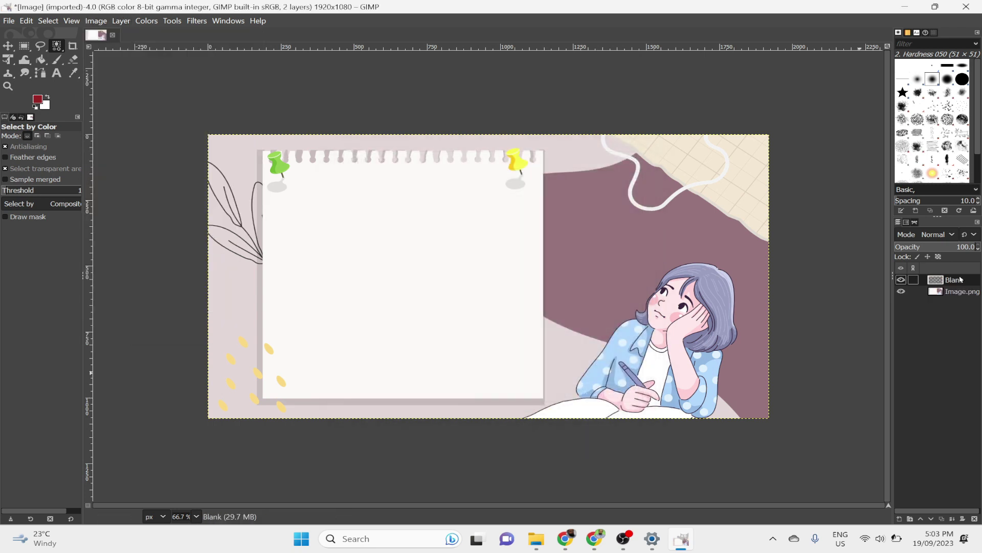
pyautogui.click(955, 292)
pyautogui.click(38, 100)
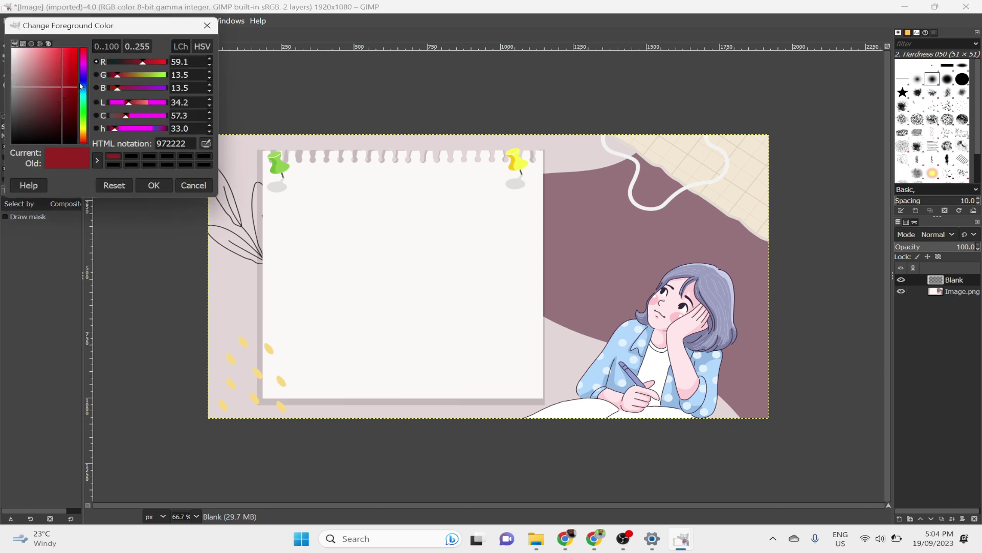
pyautogui.moveTo(80, 87); pyautogui.dragTo(80, 64)
pyautogui.click(154, 184)
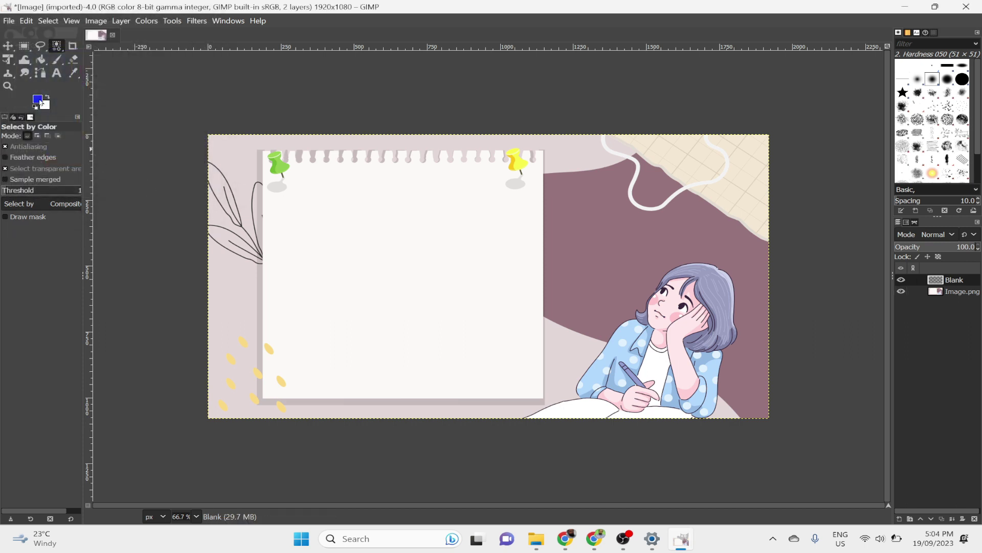
pyautogui.moveTo(40, 102); pyautogui.dragTo(446, 254)
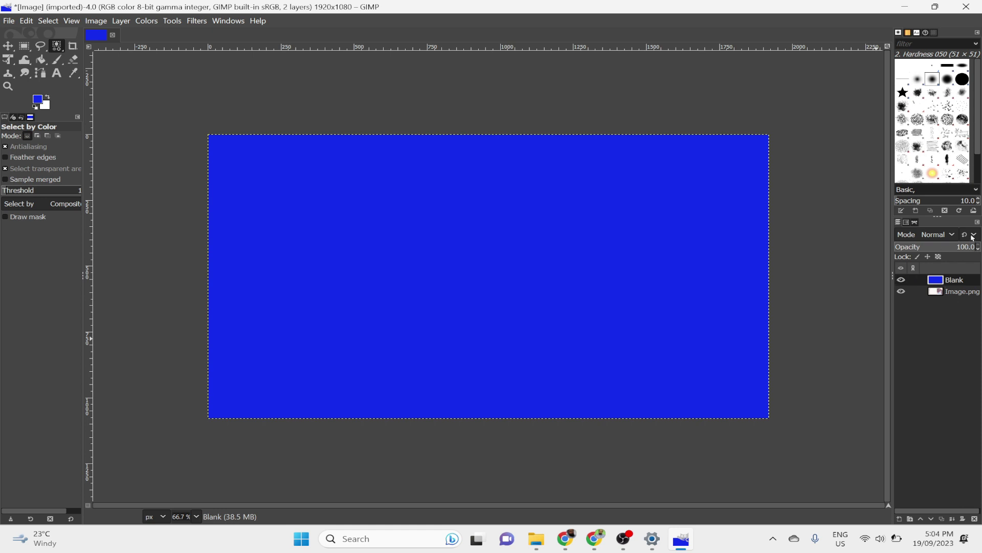
pyautogui.scroll(-5, 973, 247)
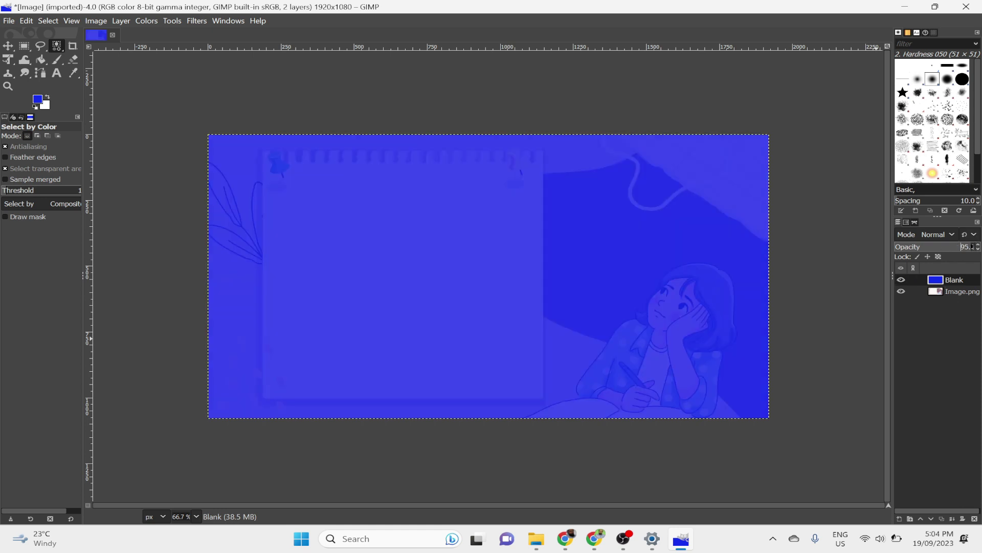
pyautogui.scroll(-5, 978, 249)
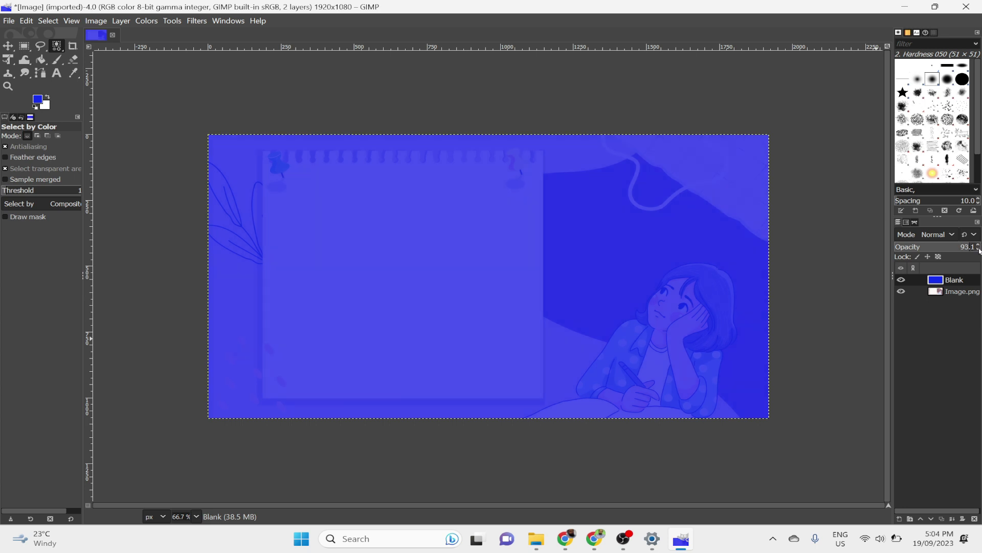
pyautogui.scroll(-20, 979, 250)
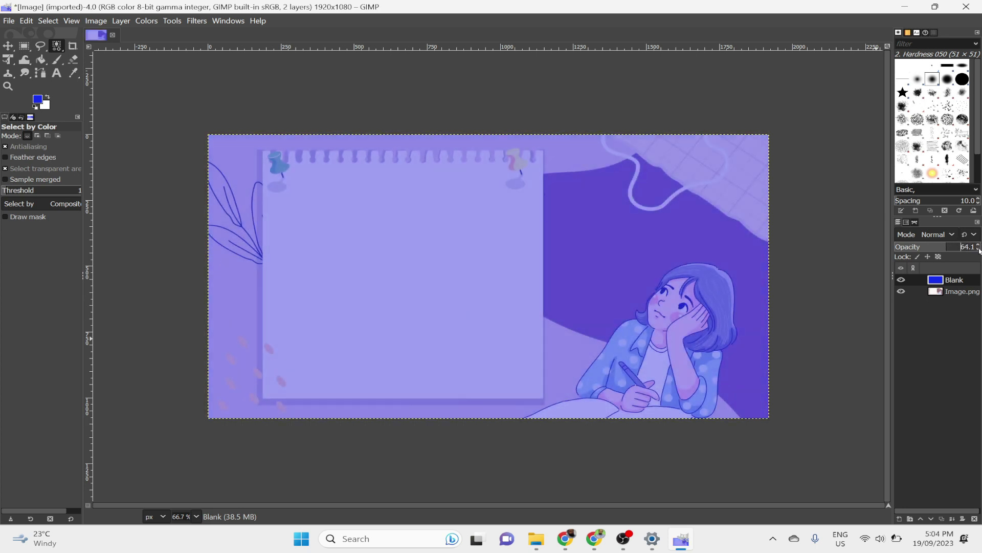
pyautogui.scroll(-1, 980, 250)
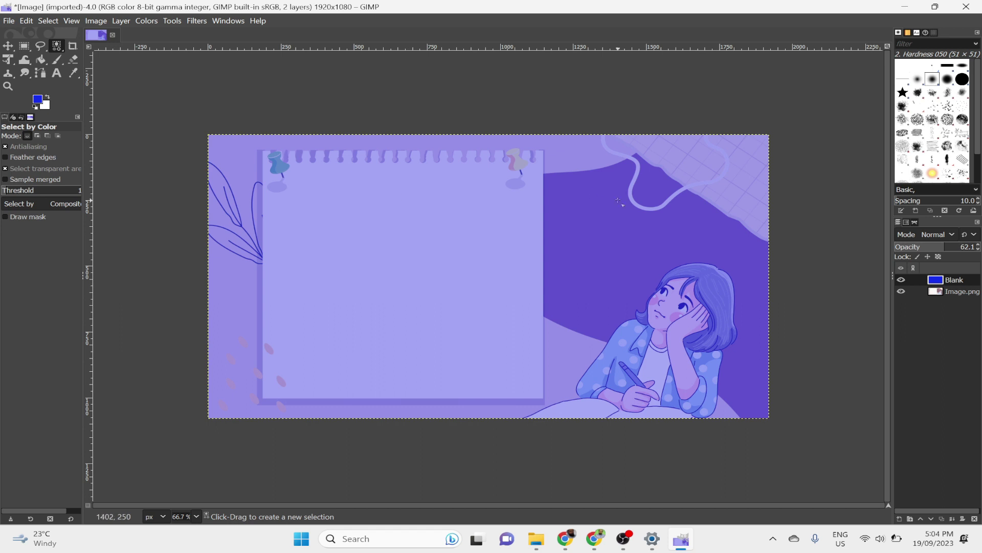
# Add a 12-pixel blue border around the image with Filters > Decor > Add Border
pyautogui.click(196, 21)
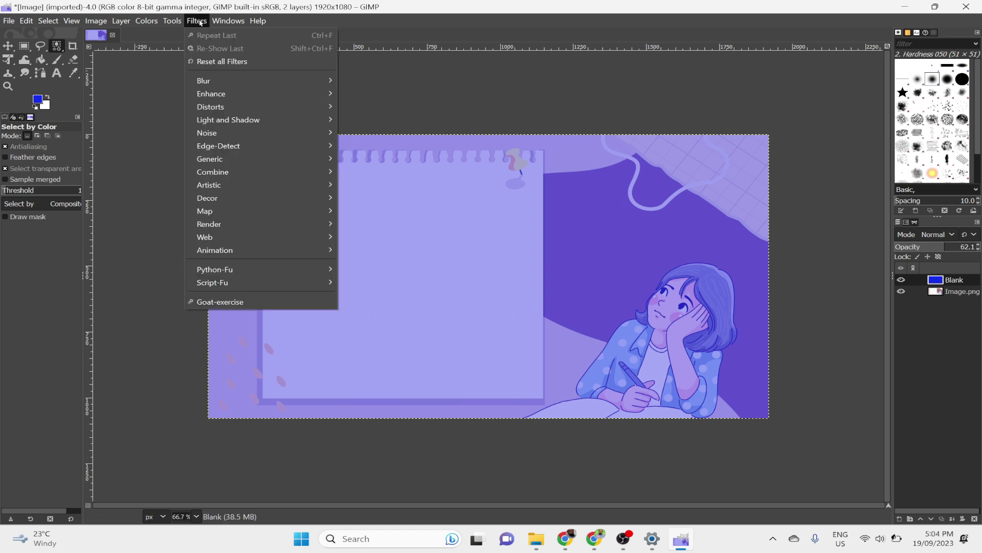
pyautogui.moveTo(317, 198)
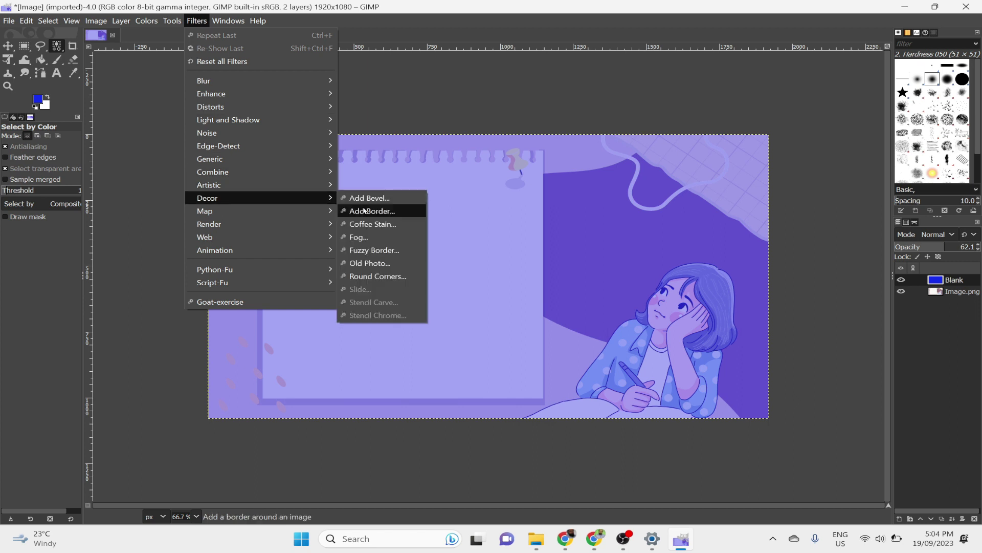
pyautogui.click(364, 210)
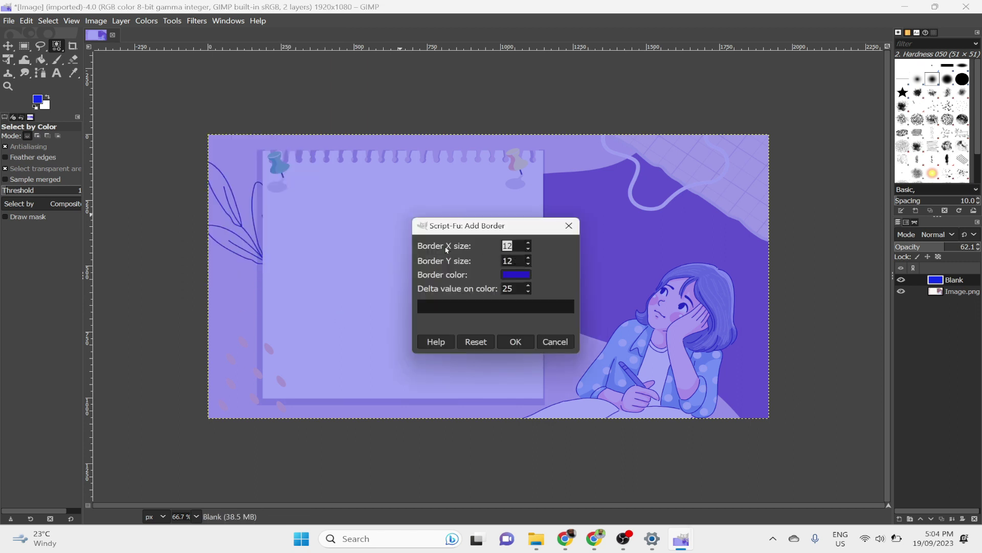
pyautogui.click(522, 342)
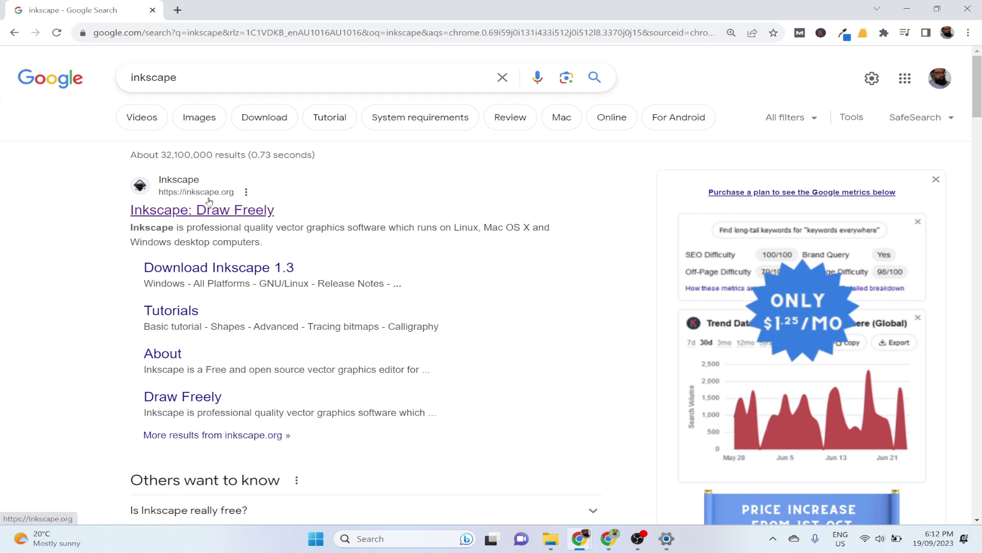
# Download the Inkscape 1.3 Windows 64-bit msi from All Platforms and save it to the Desktop
pyautogui.click(192, 273)
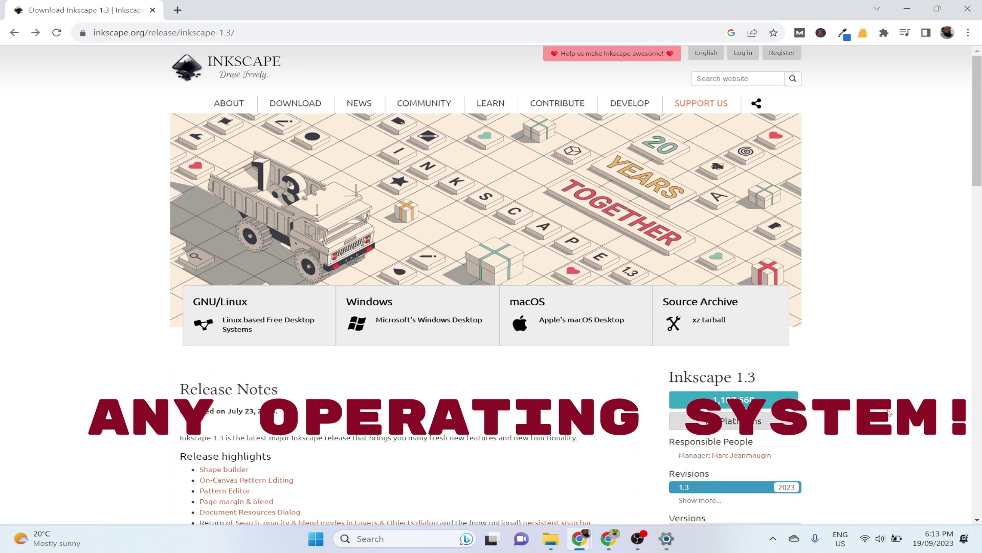
pyautogui.click(735, 424)
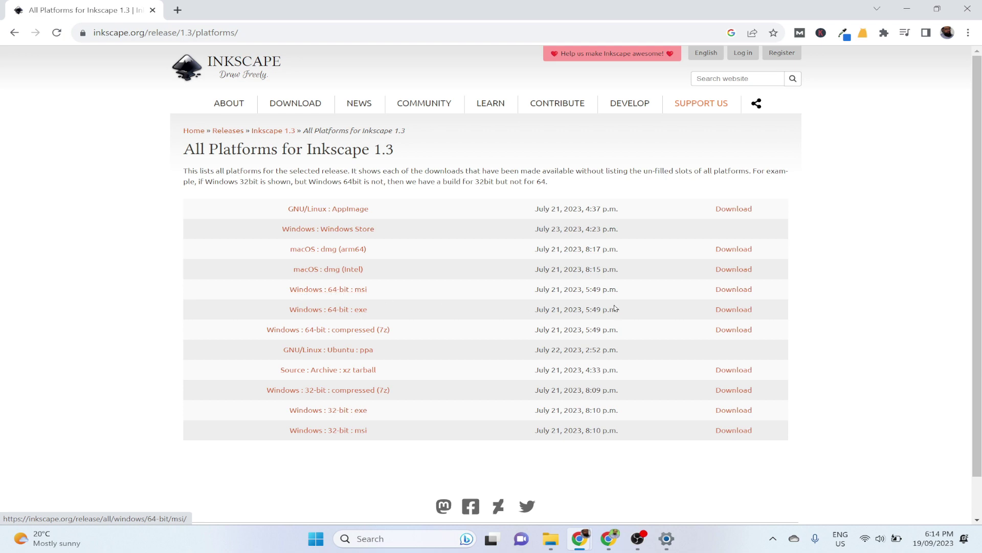
pyautogui.click(732, 290)
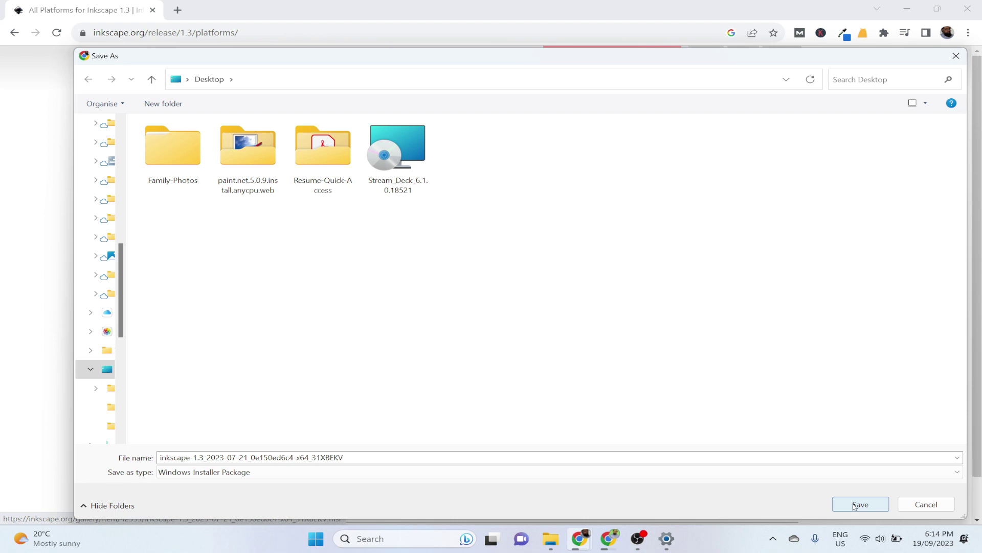
pyautogui.click(854, 506)
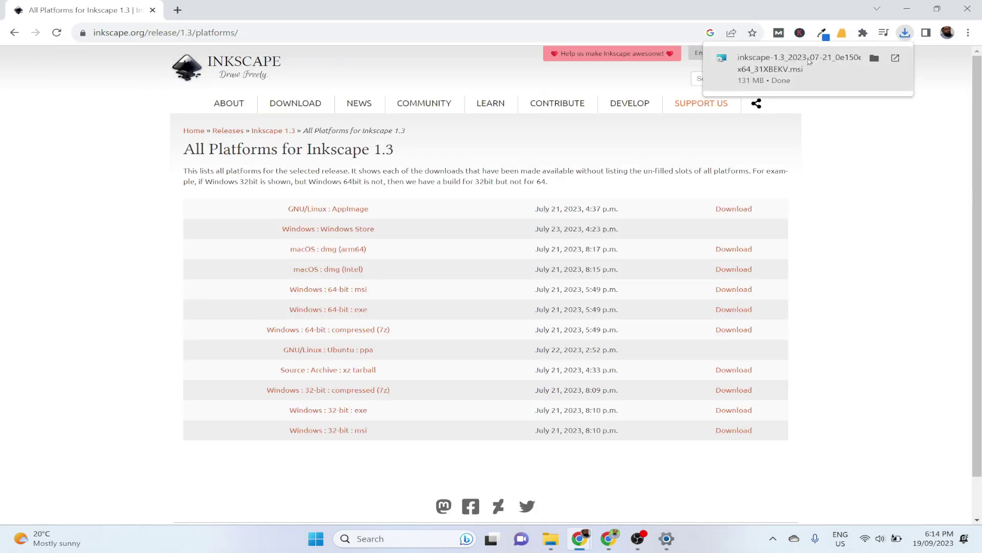
# Run the Inkscape 1.3 msi and install it with the default components
pyautogui.click(895, 59)
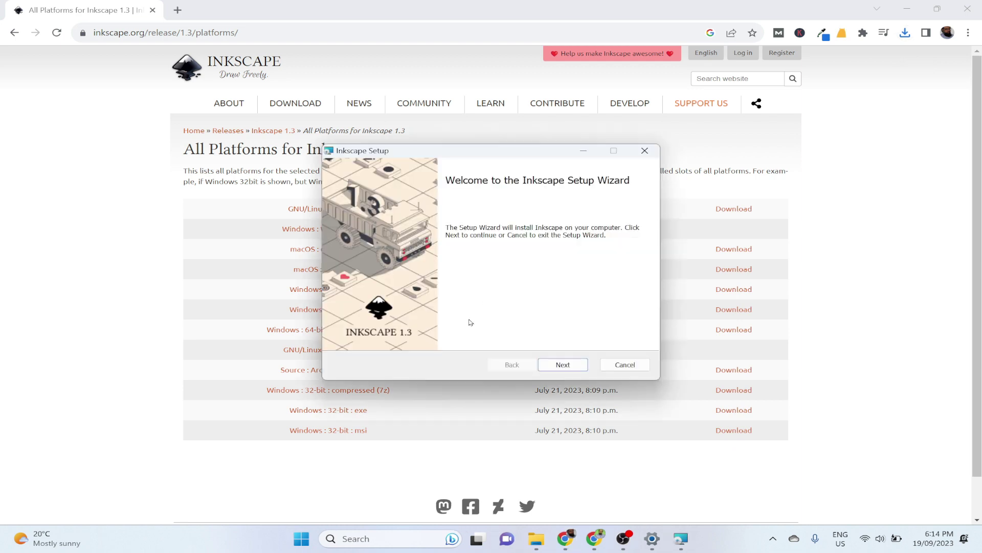
pyautogui.click(566, 367)
pyautogui.click(567, 365)
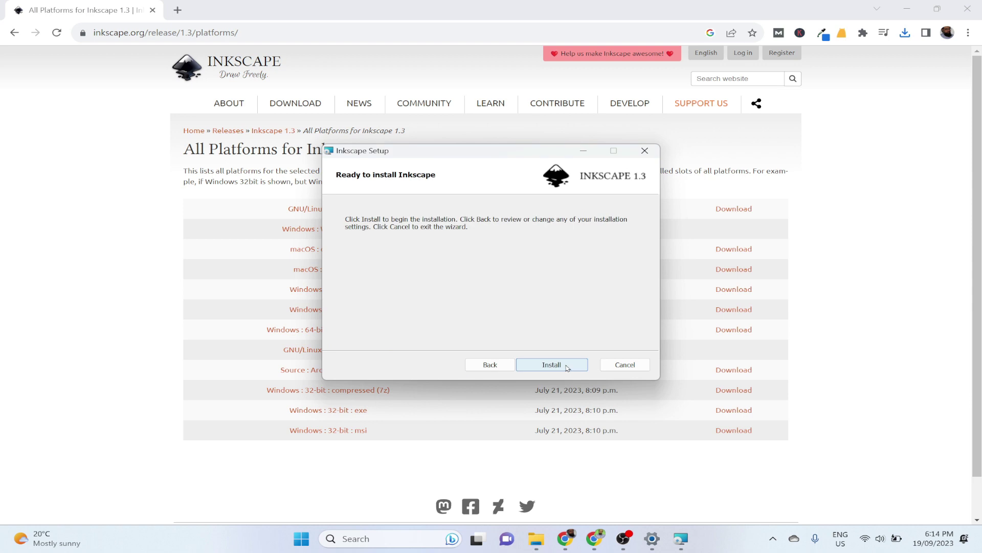
pyautogui.click(566, 366)
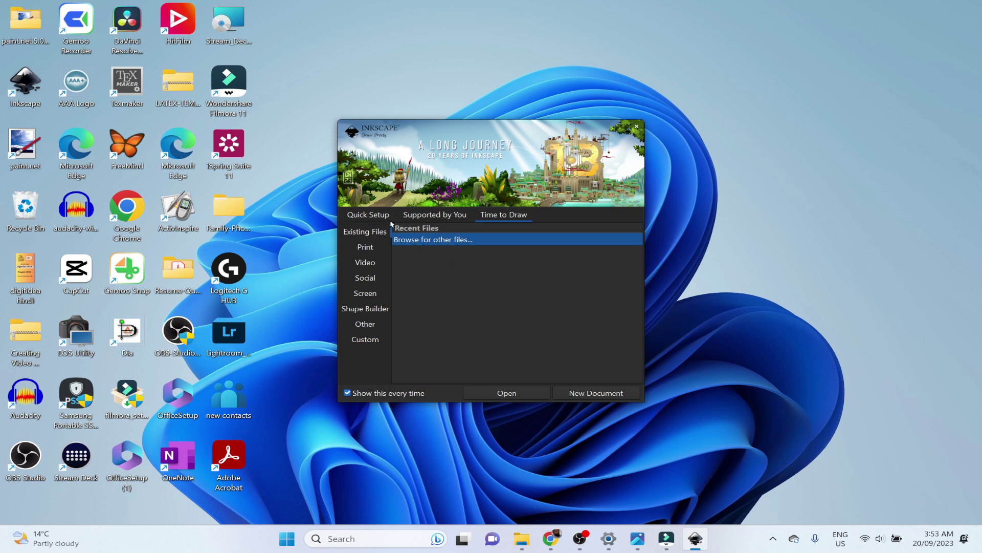
# In Quick Setup, turn off the Dark theme, keep default canvas and shortcuts, then start a new document
pyautogui.click(363, 215)
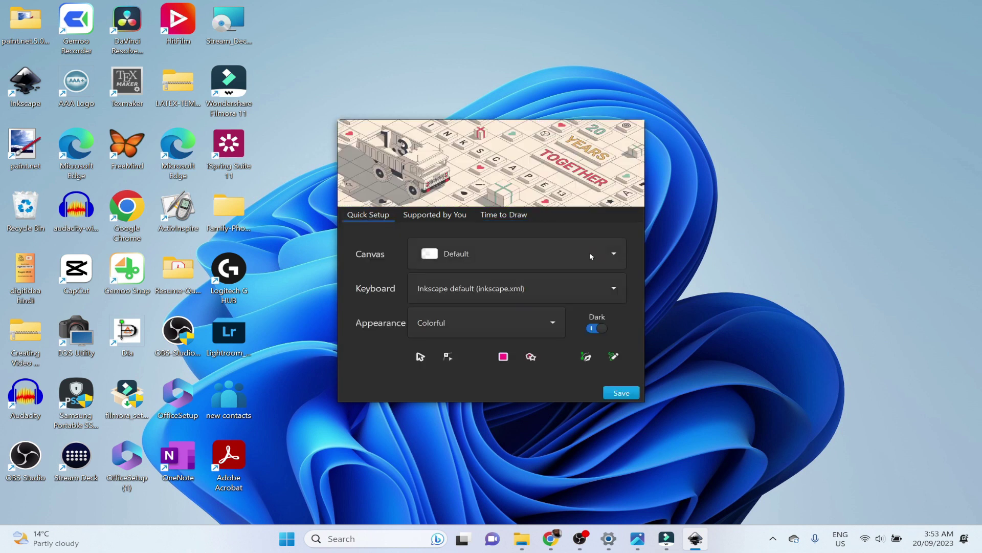
pyautogui.click(608, 256)
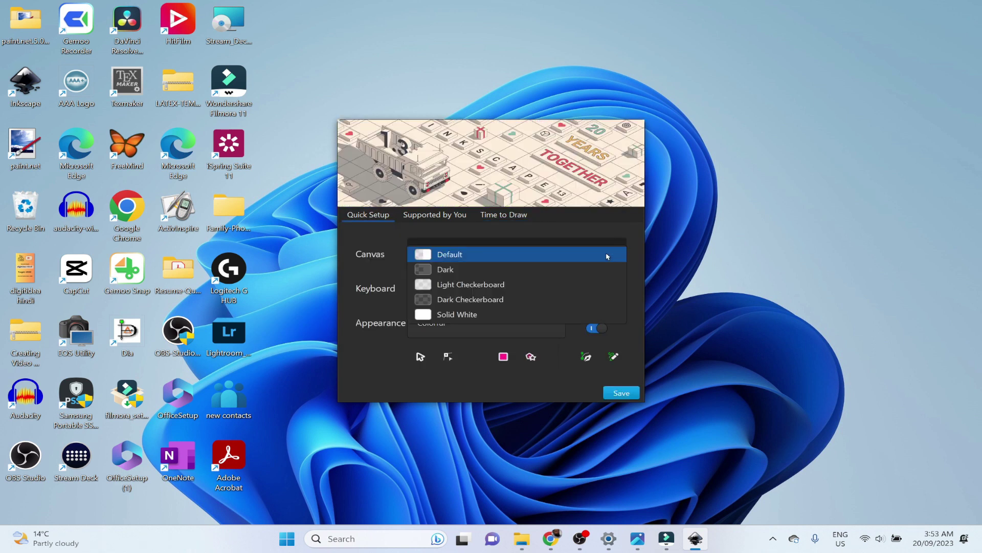
pyautogui.click(465, 260)
pyautogui.click(466, 288)
pyautogui.click(467, 285)
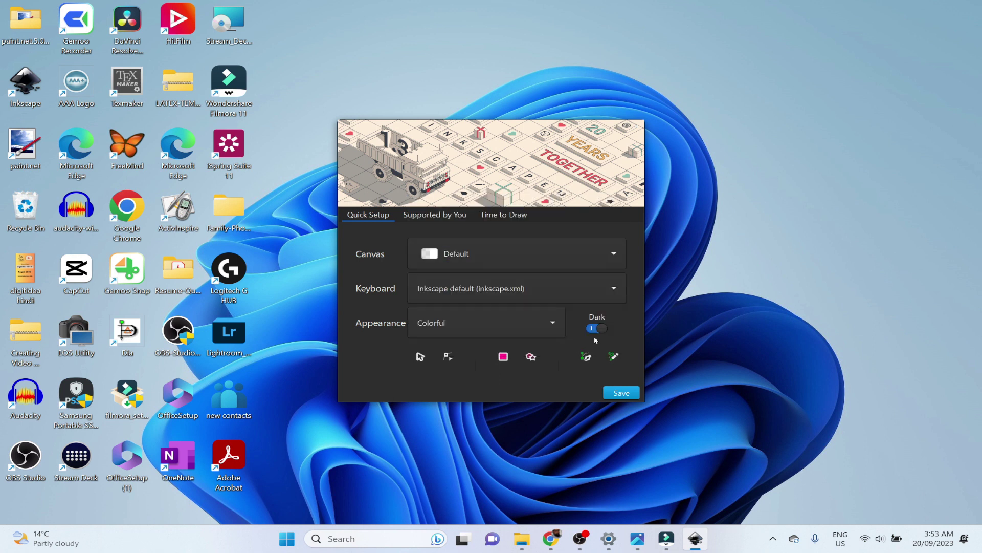
pyautogui.click(594, 329)
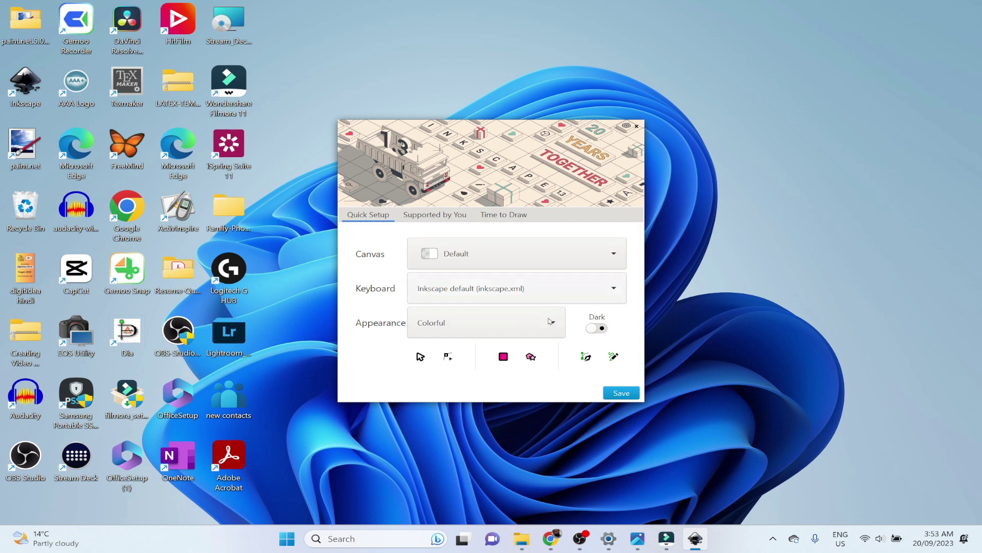
pyautogui.click(620, 393)
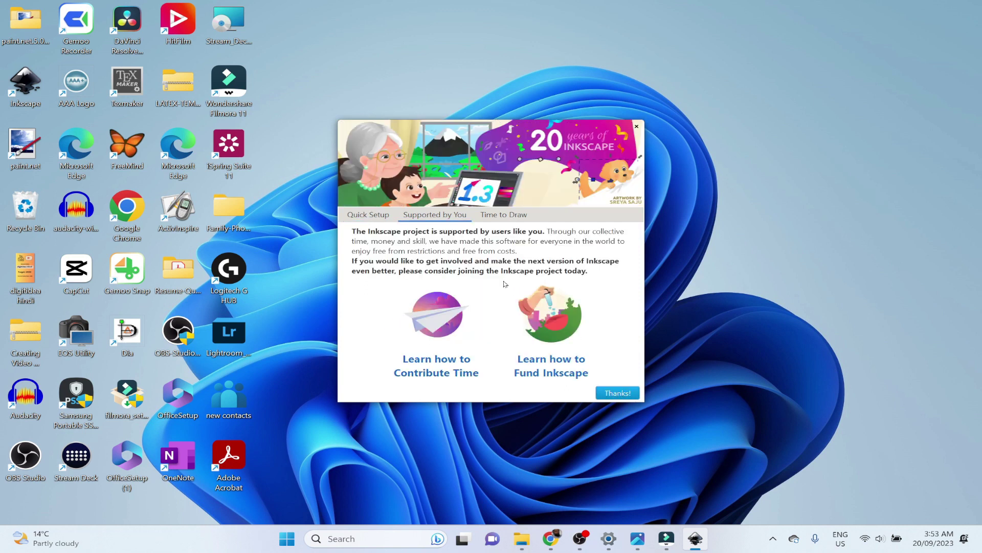
pyautogui.click(503, 214)
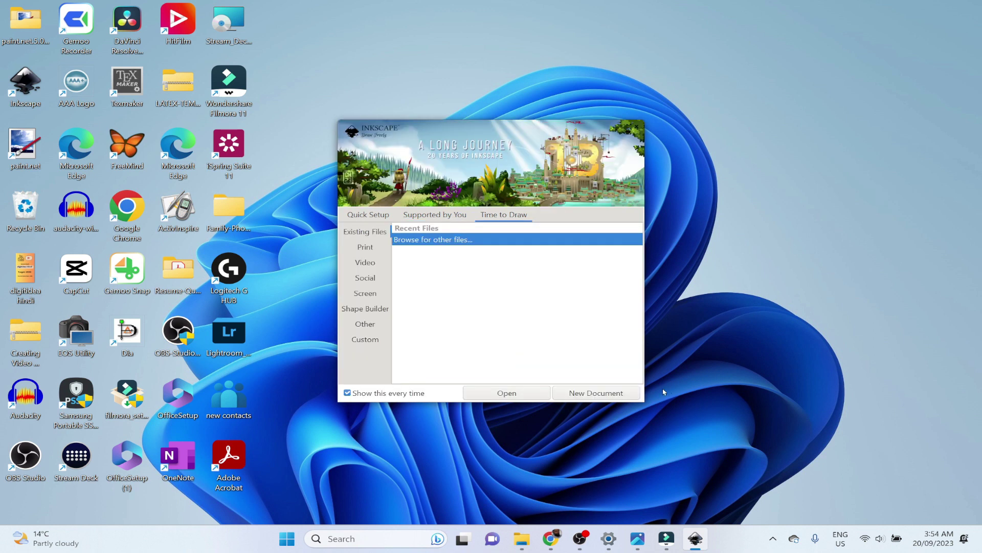
# Create a new blank Inkscape document and pick the Rectangle tool
pyautogui.click(592, 400)
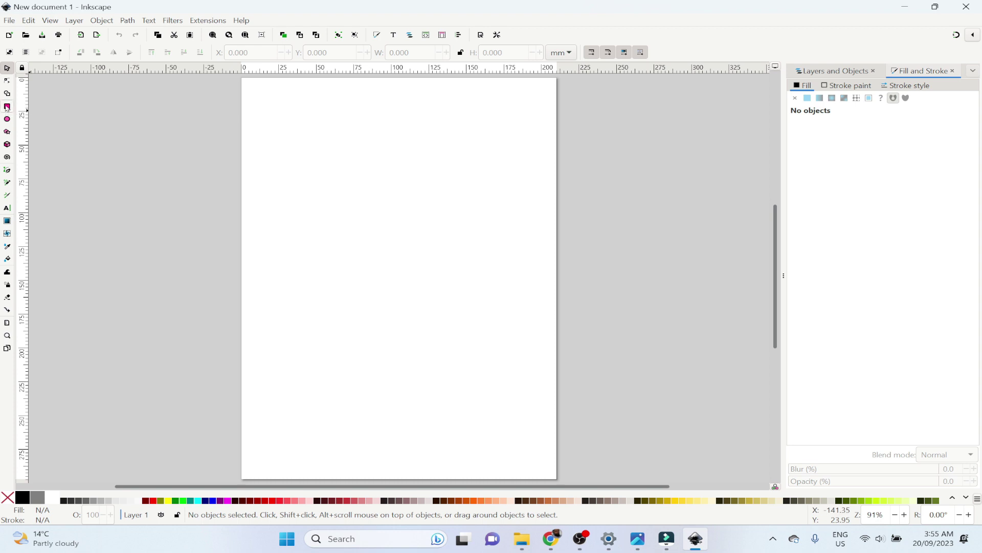
pyautogui.click(7, 107)
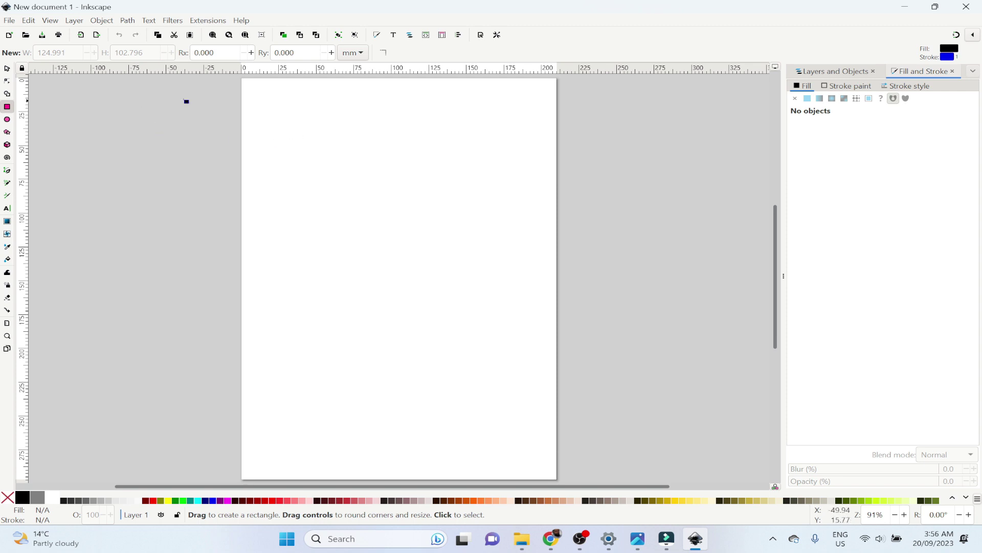
pyautogui.click(9, 22)
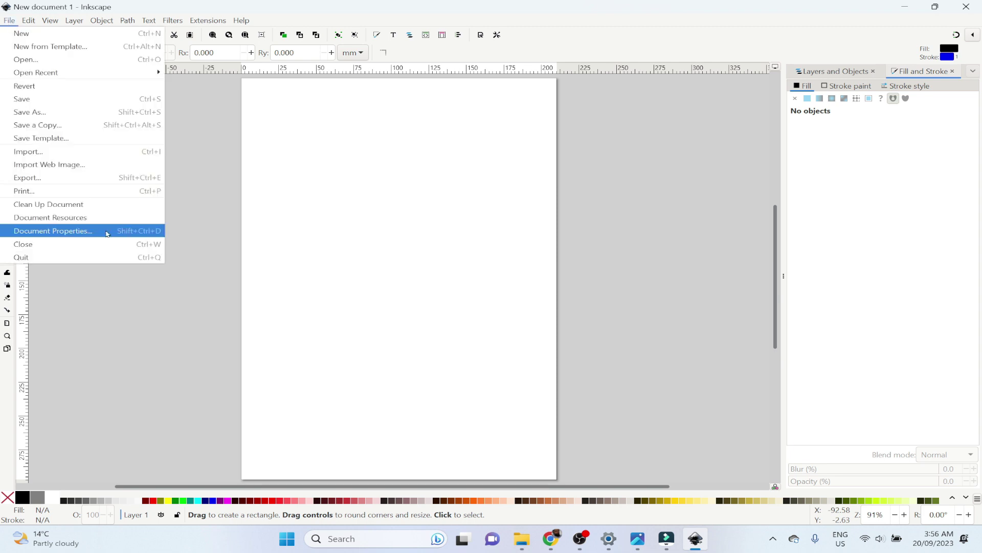
pyautogui.click(99, 230)
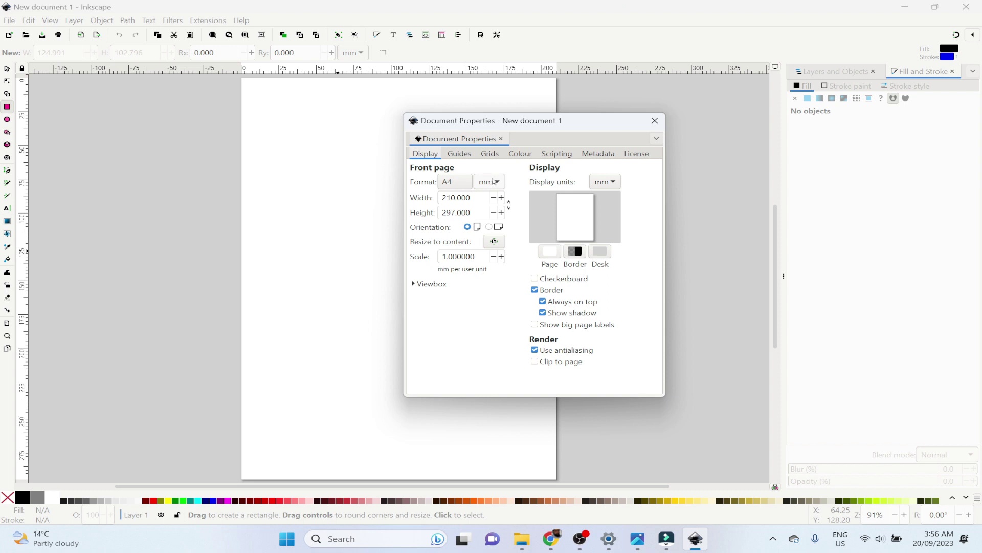
pyautogui.click(493, 182)
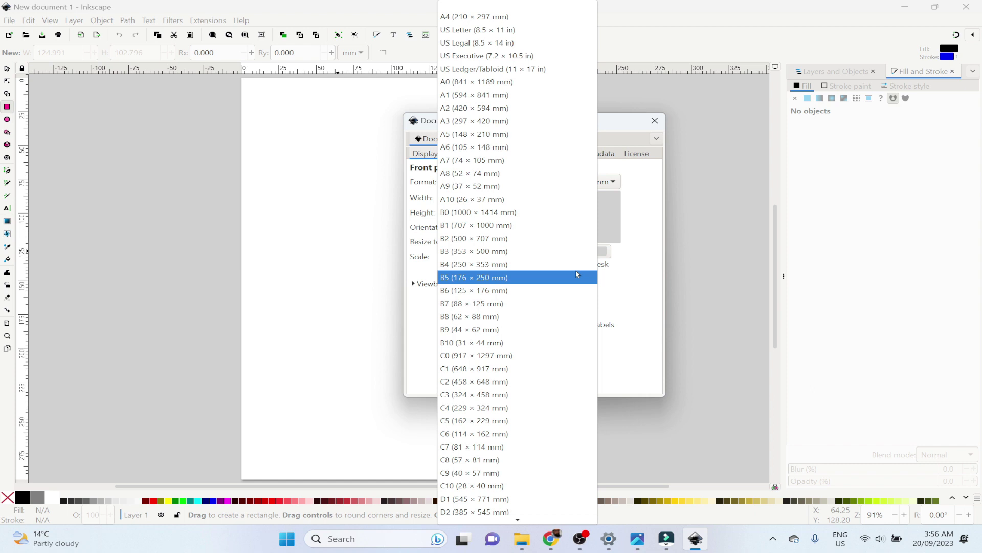
pyautogui.click(649, 270)
pyautogui.click(57, 22)
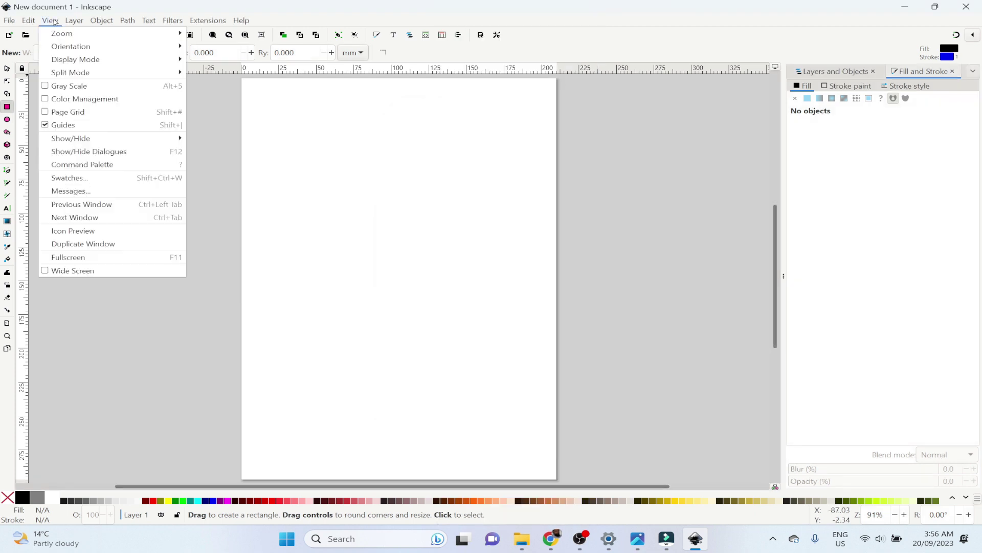
pyautogui.moveTo(88, 142)
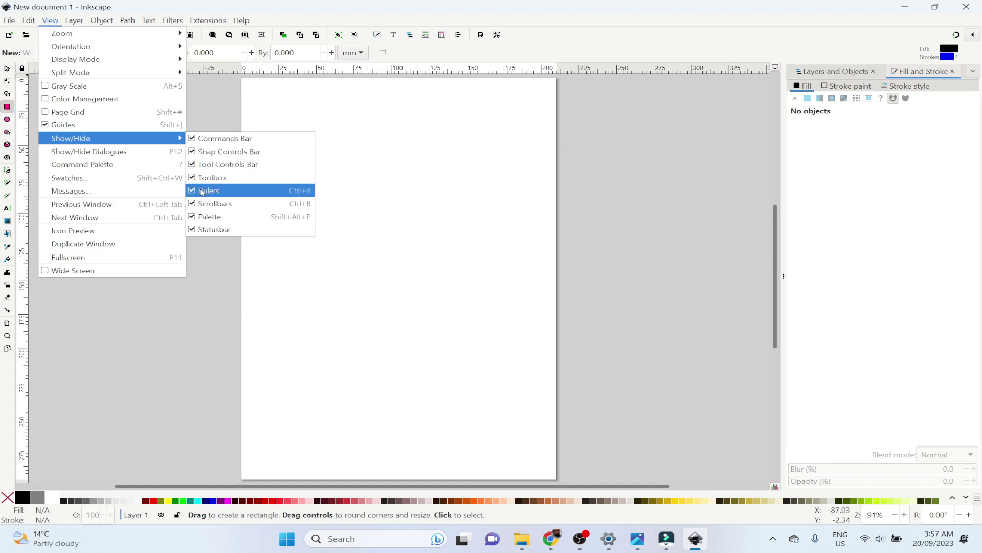
pyautogui.click(193, 191)
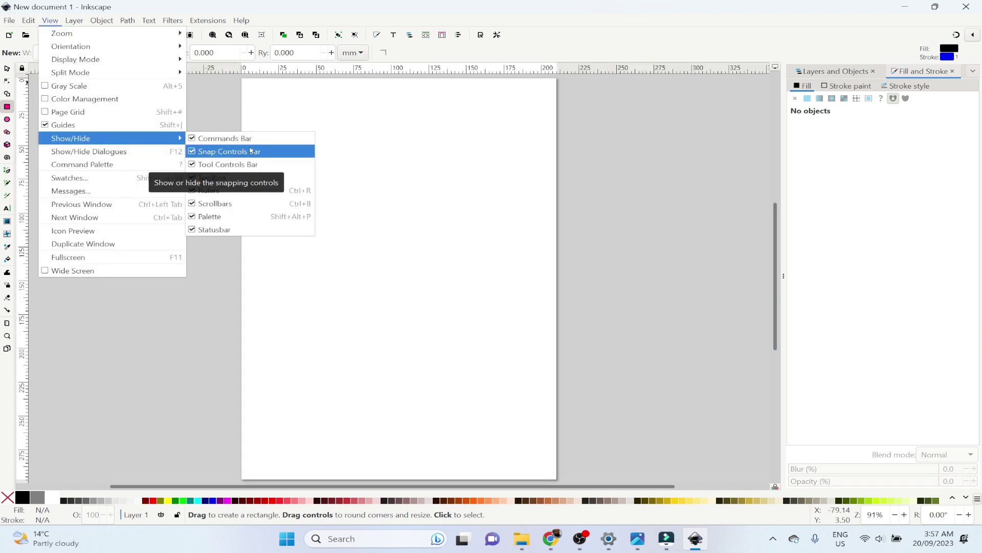
pyautogui.click(37, 125)
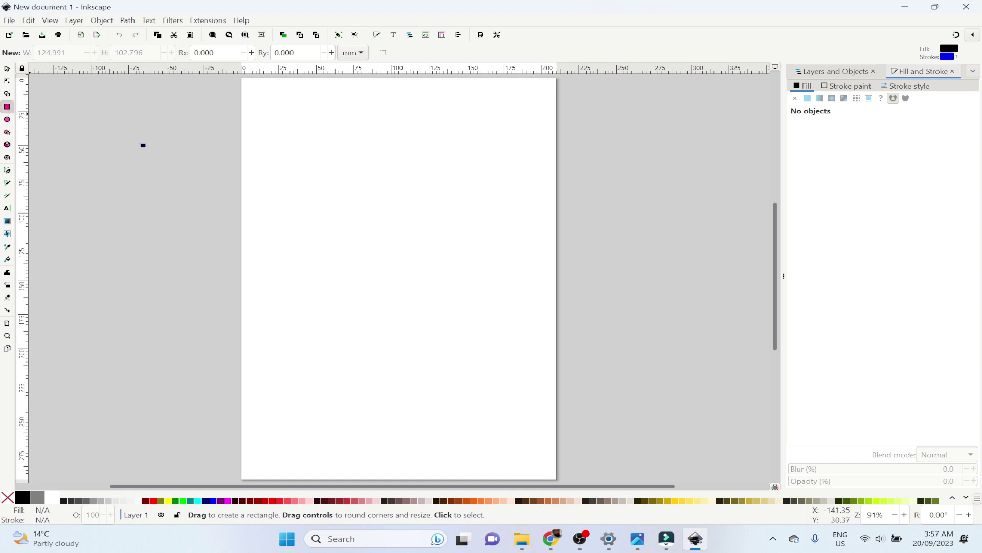
# Draw a black rectangle in the upper page, an ellipse beneath it, and a Pencil zigzag near the bottom
pyautogui.moveTo(301, 154); pyautogui.dragTo(425, 236)
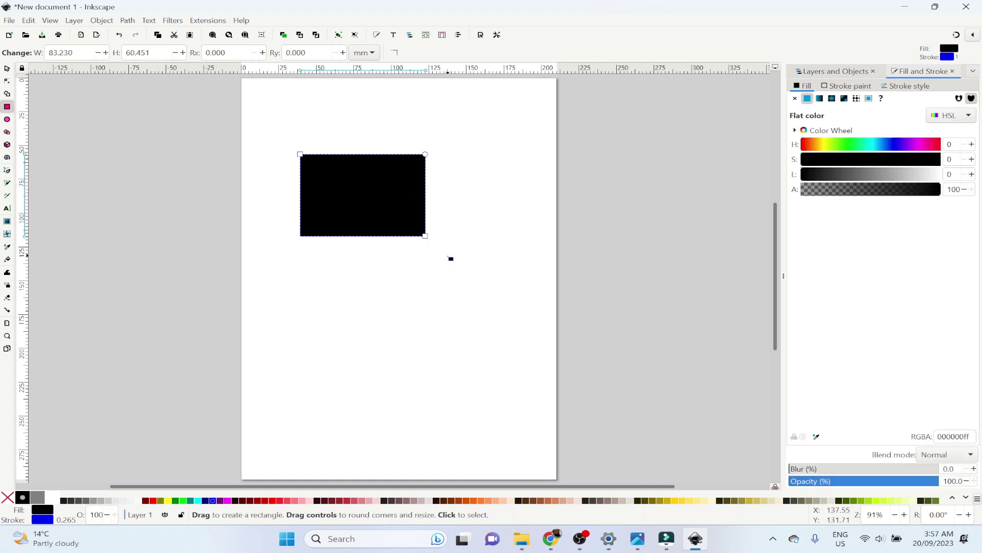
pyautogui.click(7, 119)
pyautogui.moveTo(327, 275)
pyautogui.mouseDown()
pyautogui.moveTo(413, 340)
pyautogui.moveTo(472, 334)
pyautogui.moveTo(485, 366)
pyautogui.mouseUp()
pyautogui.press('p')
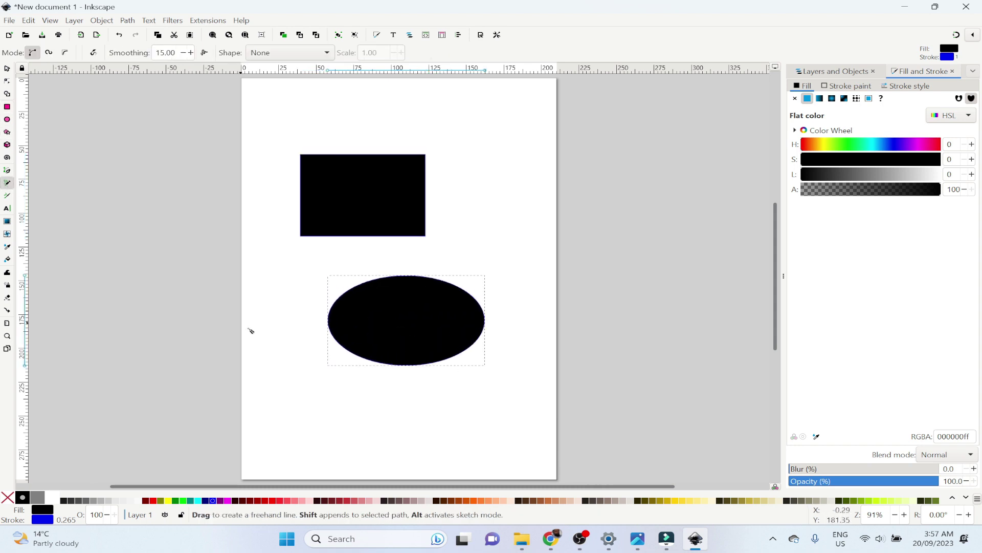
pyautogui.moveTo(292, 379)
pyautogui.mouseDown()
pyautogui.moveTo(362, 424)
pyautogui.moveTo(399, 400)
pyautogui.moveTo(443, 418)
pyautogui.moveTo(465, 398)
pyautogui.mouseUp()
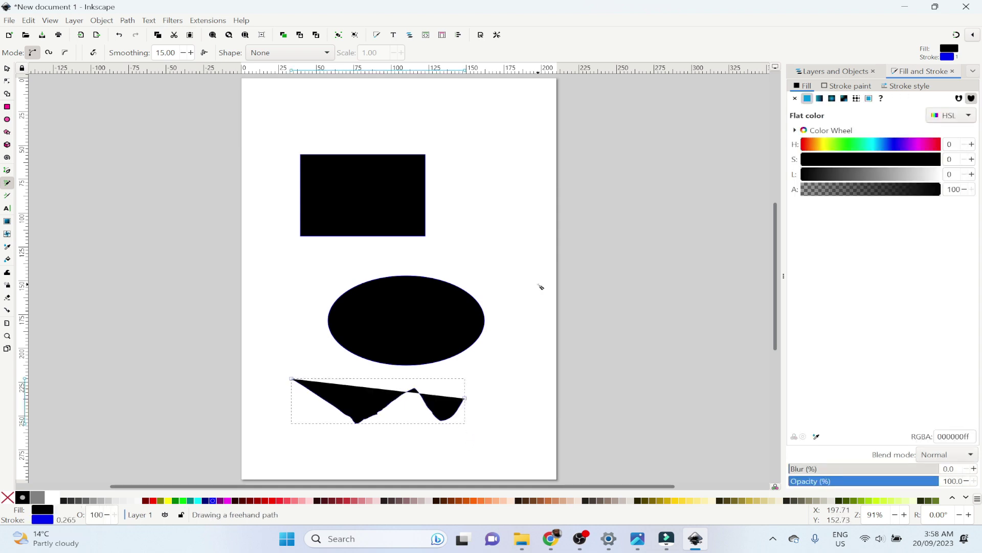